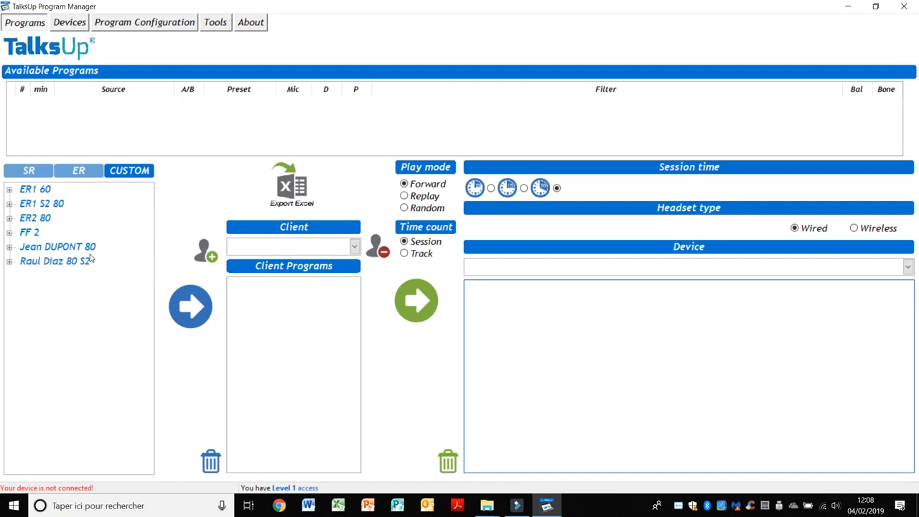
# - Switch the program list from CUSTOM to the SR programs
pyautogui.click(27, 171)
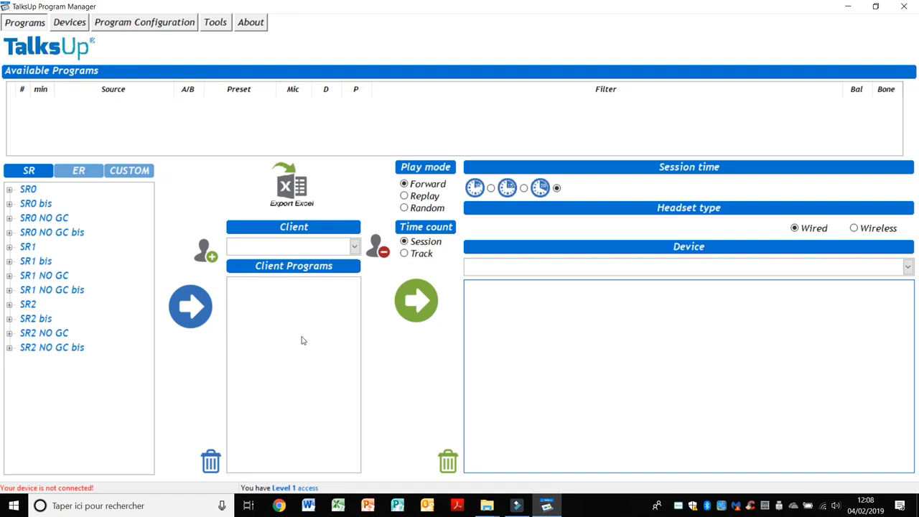
# - Start a new client and enter the client's surname and first name
pyautogui.click(209, 259)
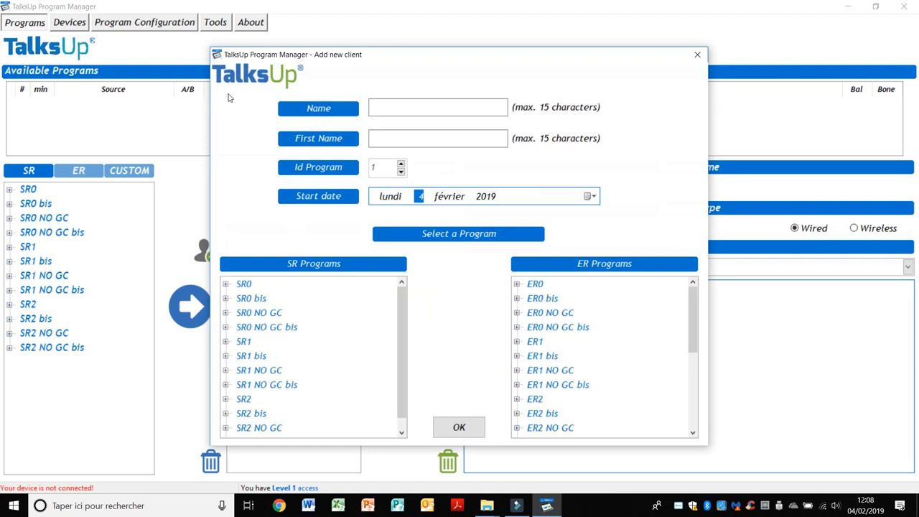
pyautogui.click(410, 105)
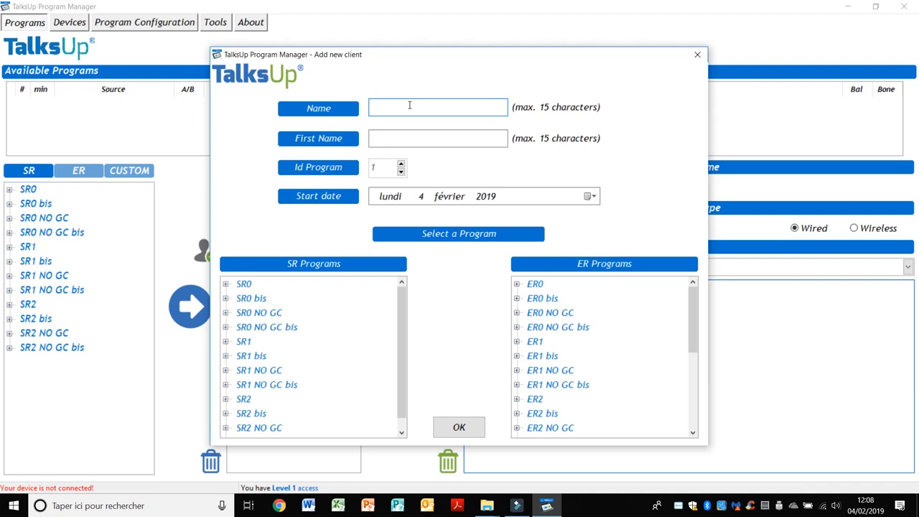
pyautogui.click(389, 139)
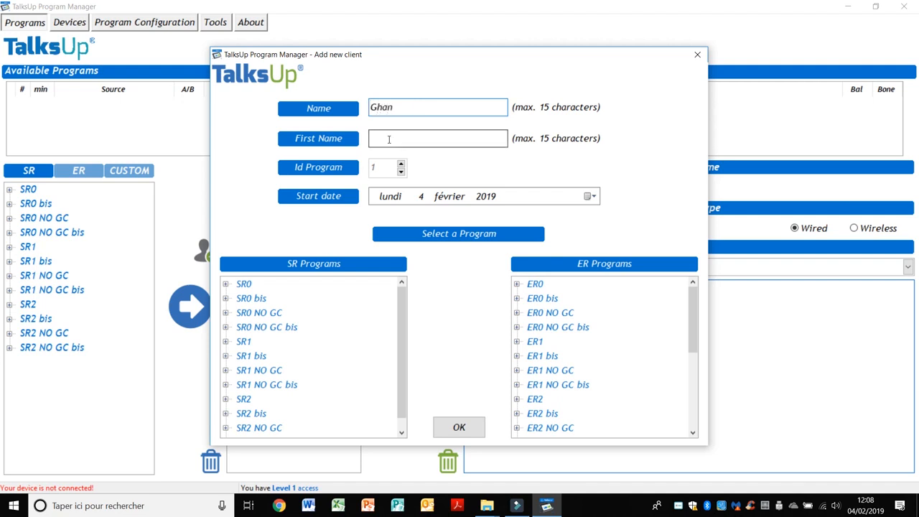
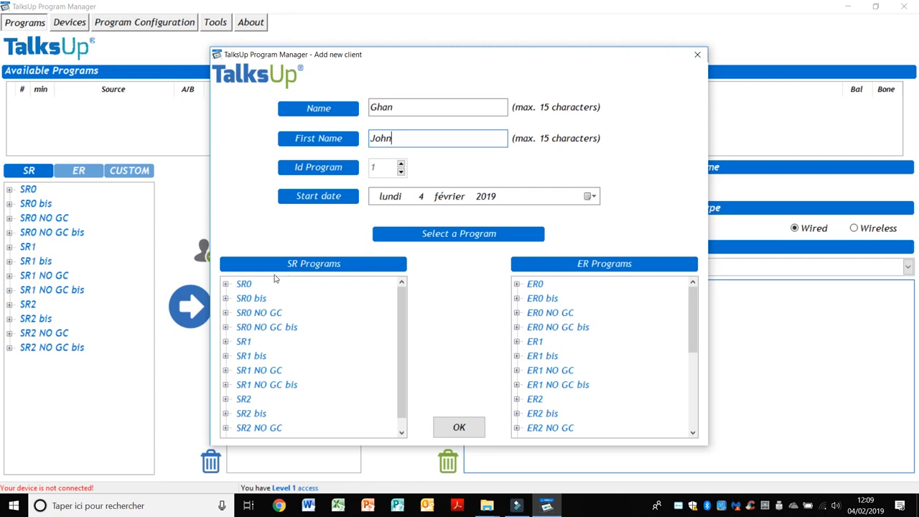
# - Choose SR0 as the new client's program and confirm the client
pyautogui.click(245, 286)
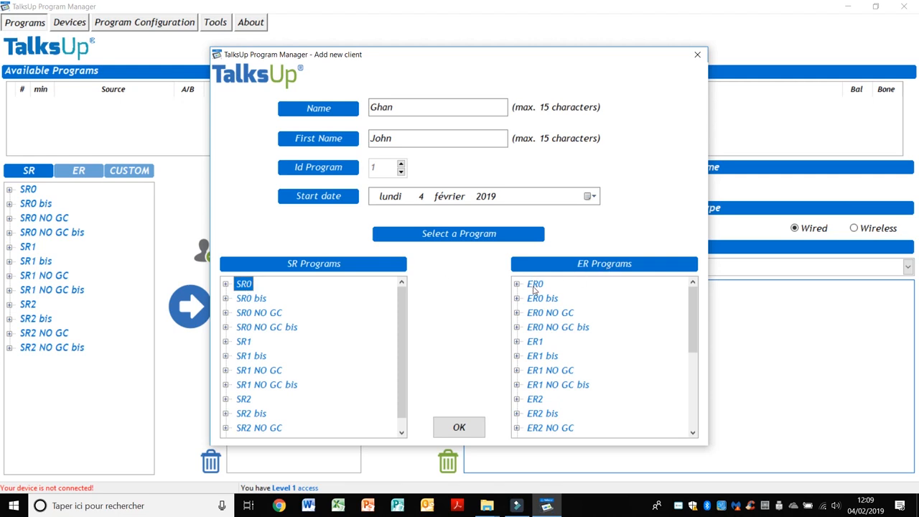
pyautogui.click(534, 287)
pyautogui.click(245, 286)
pyautogui.click(459, 427)
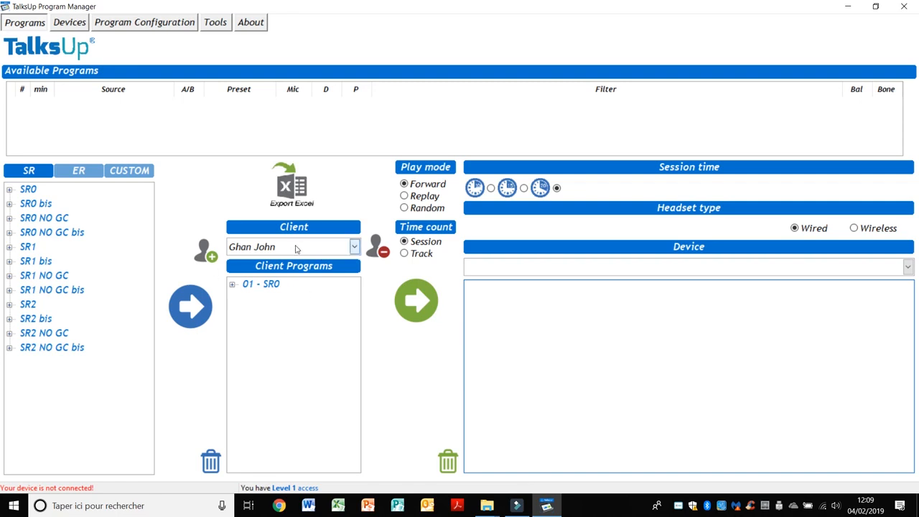
# - Switch to another existing client to compare its programs, then back to the new client
pyautogui.click(354, 247)
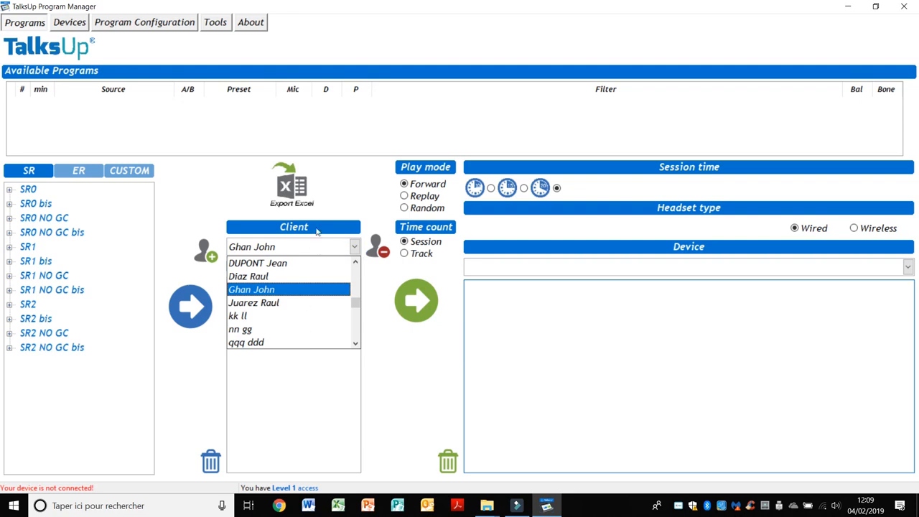
pyautogui.click(354, 247)
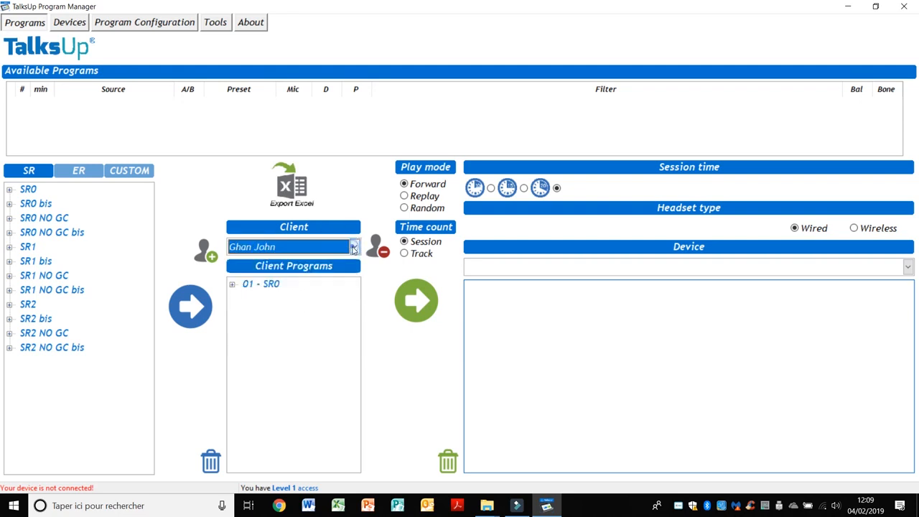
pyautogui.click(354, 247)
pyautogui.click(277, 263)
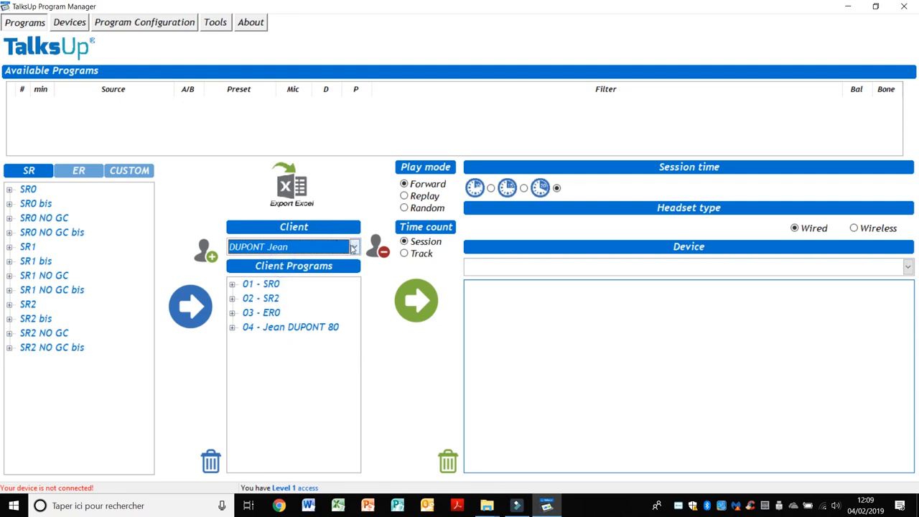
pyautogui.click(352, 247)
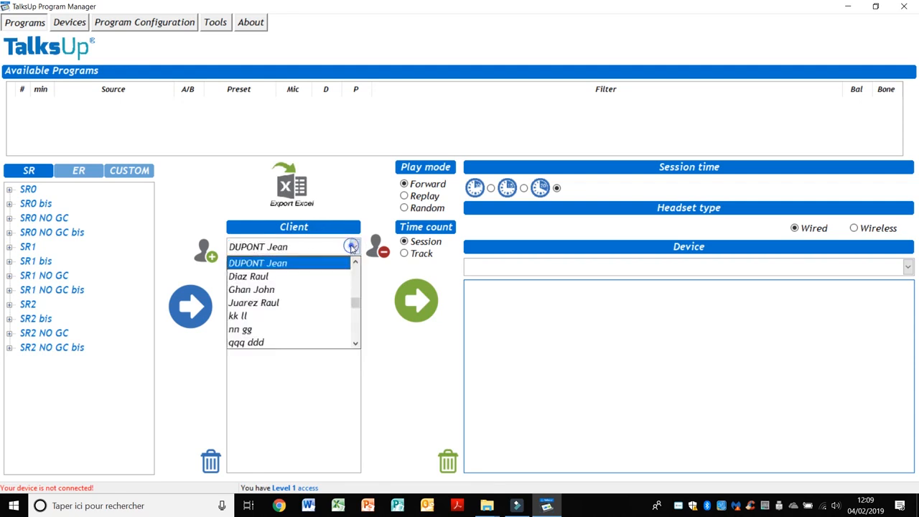
pyautogui.click(265, 289)
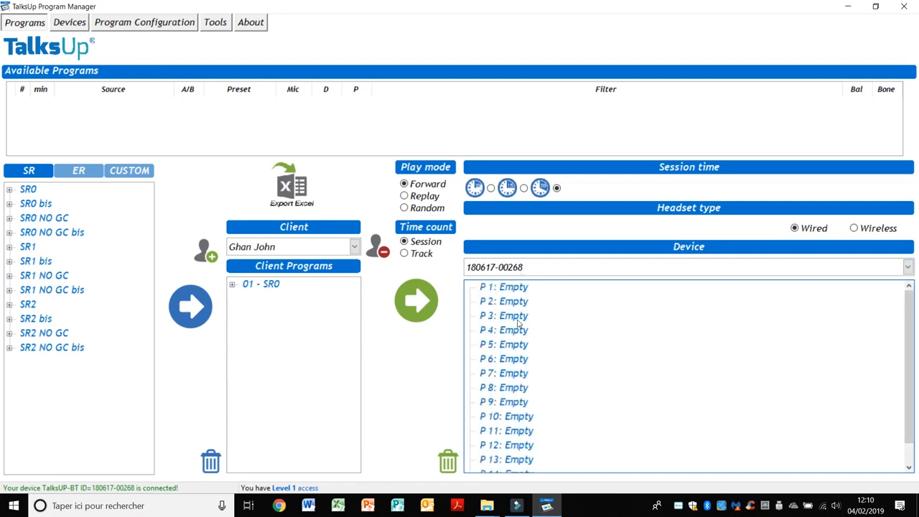
pyautogui.moveTo(909, 361); pyautogui.dragTo(907, 319)
# - Set play mode to Random and time count to Track
pyautogui.click(404, 196)
pyautogui.click(405, 208)
pyautogui.click(410, 257)
# - Settle on the second session time, select a wireless headset, and show SR0's Day 1 tracks
pyautogui.click(491, 188)
pyautogui.click(524, 189)
pyautogui.click(556, 188)
pyautogui.click(491, 188)
pyautogui.click(524, 189)
pyautogui.click(556, 189)
pyautogui.click(491, 189)
pyautogui.click(525, 189)
pyautogui.click(556, 189)
pyautogui.click(491, 189)
pyautogui.click(523, 189)
pyautogui.click(855, 230)
pyautogui.click(248, 287)
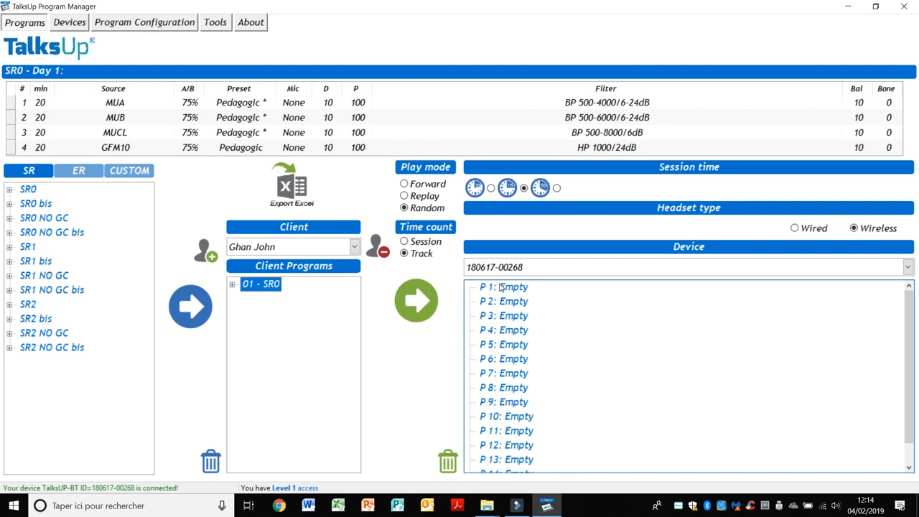
# - Send 01 - SR0 to device slot P 1, then copy it into slot P 2
pyautogui.click(502, 287)
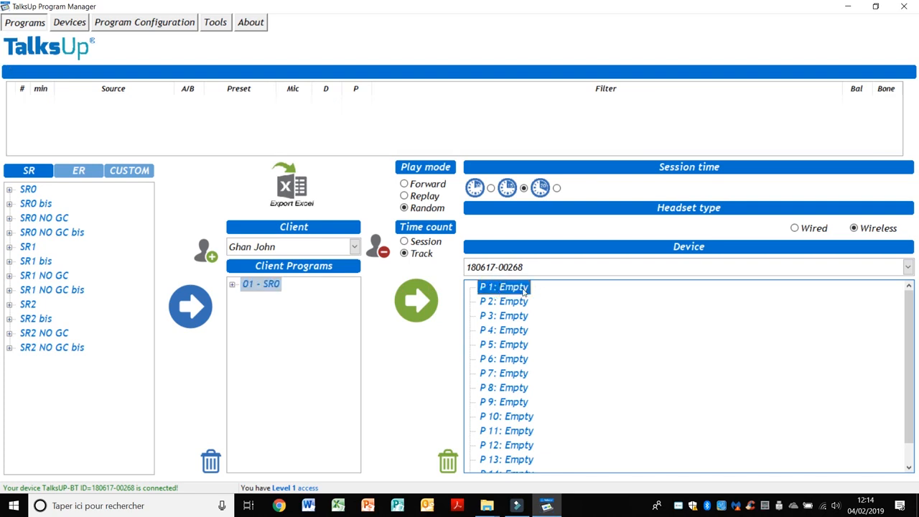
pyautogui.click(423, 298)
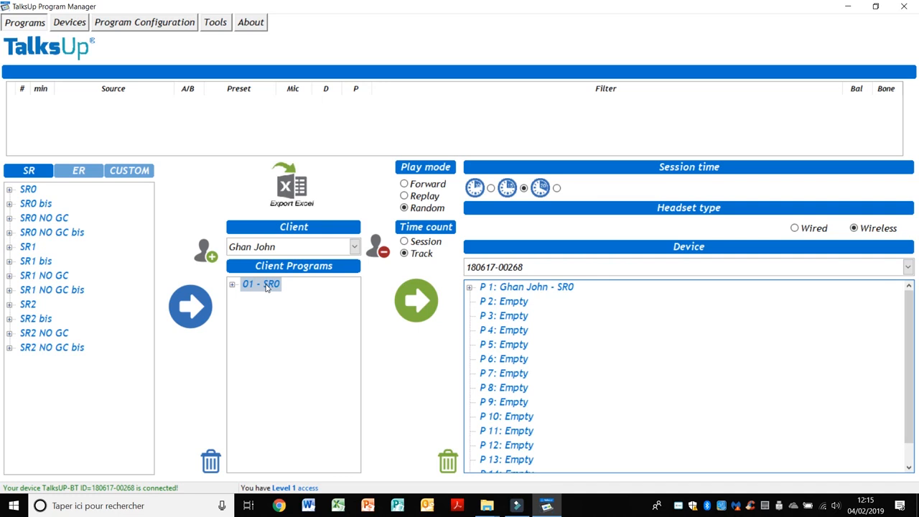
pyautogui.moveTo(267, 287); pyautogui.dragTo(506, 302)
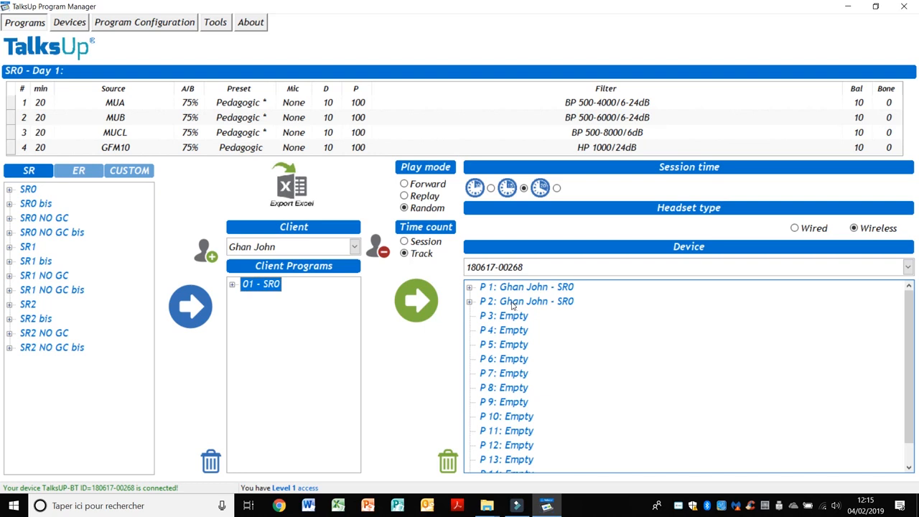
# - Clear device slot P 2 so only P 1 holds SR0, then view SR2's Day 1 tracks
pyautogui.click(513, 303)
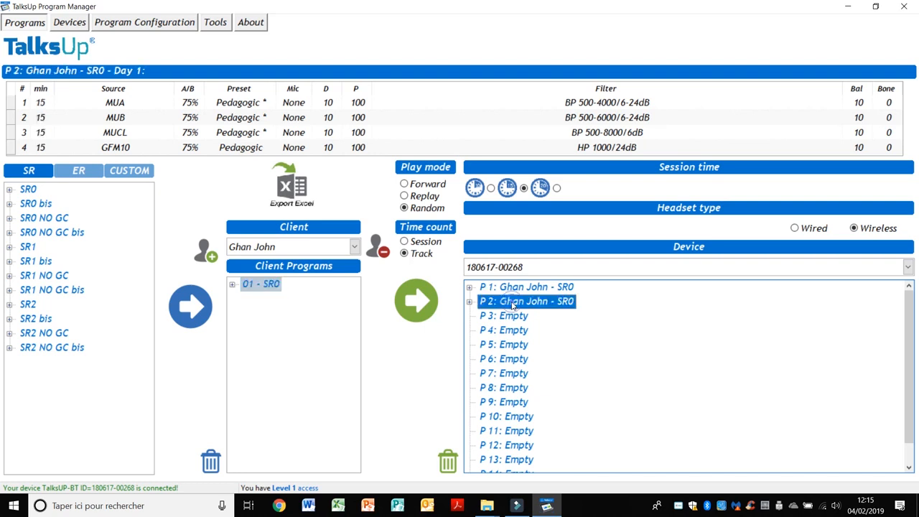
pyautogui.click(447, 462)
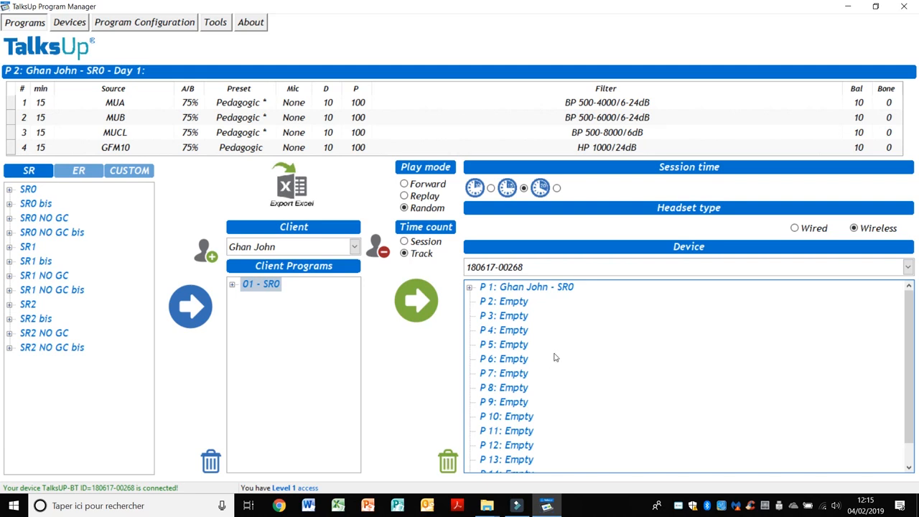
pyautogui.click(523, 288)
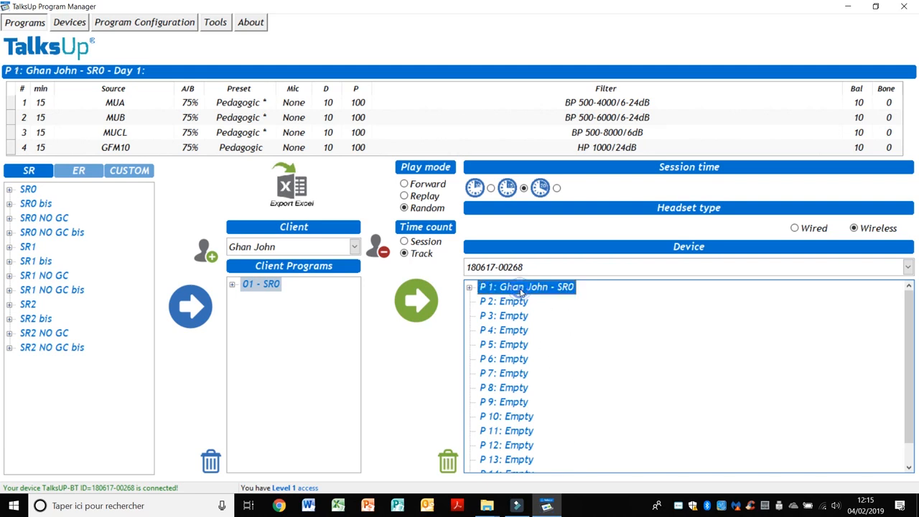
pyautogui.keyDown('shift'); pyautogui.click(515, 365); pyautogui.keyUp('shift')
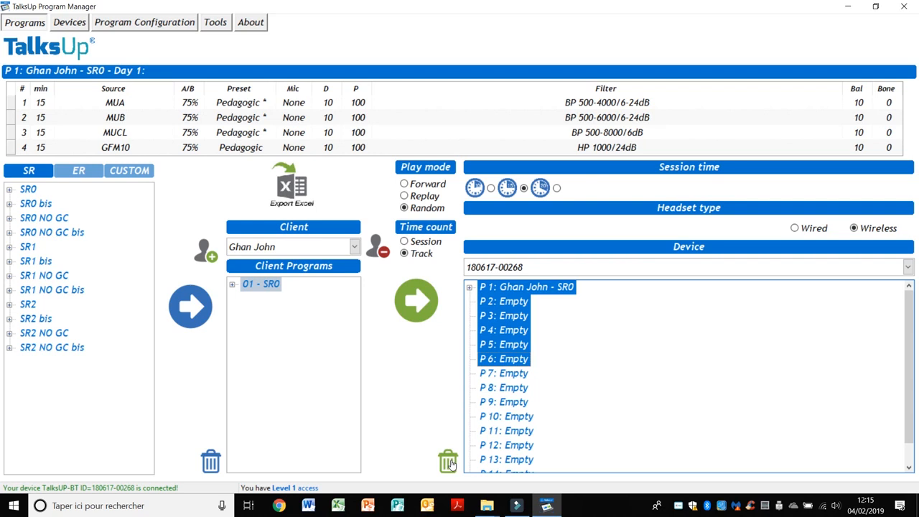
pyautogui.click(423, 371)
pyautogui.click(259, 332)
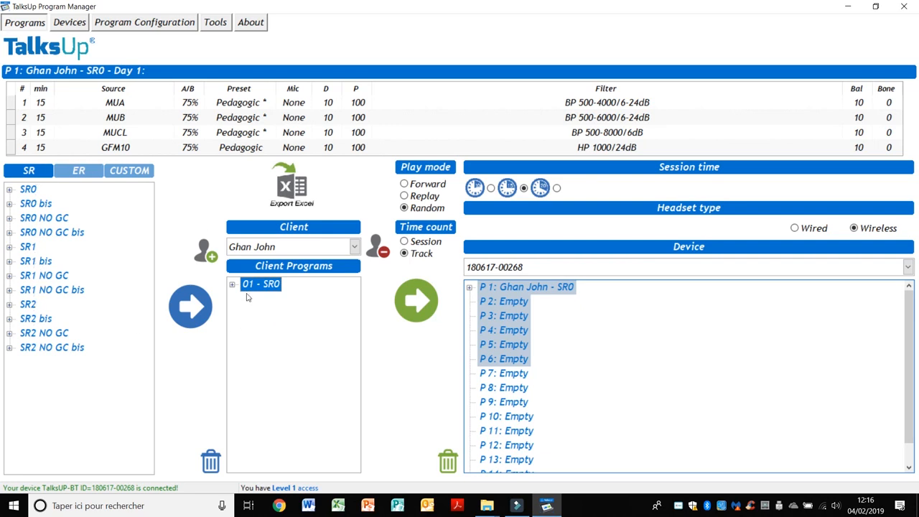
pyautogui.click(29, 306)
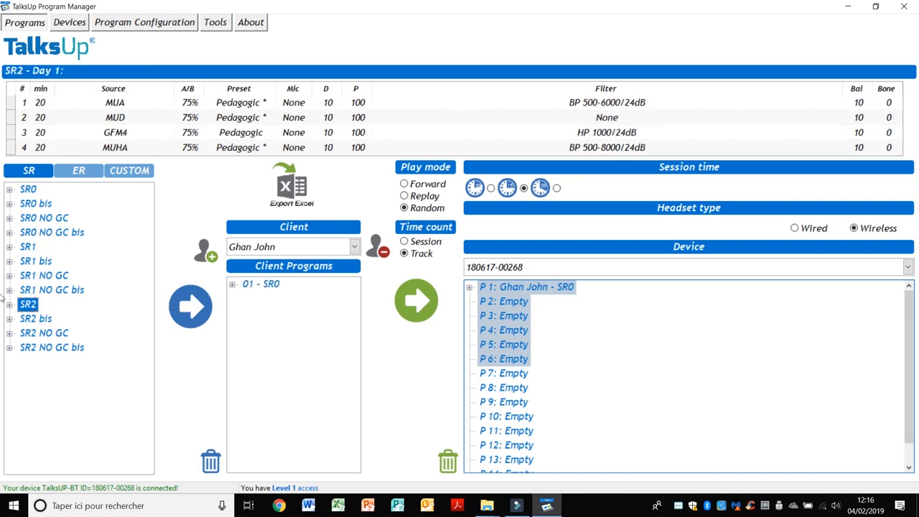
# - Associate SR2 with the client starting 30 mars 2019, then select the 02 - SR2 entry
pyautogui.moveTo(32, 310); pyautogui.dragTo(269, 316)
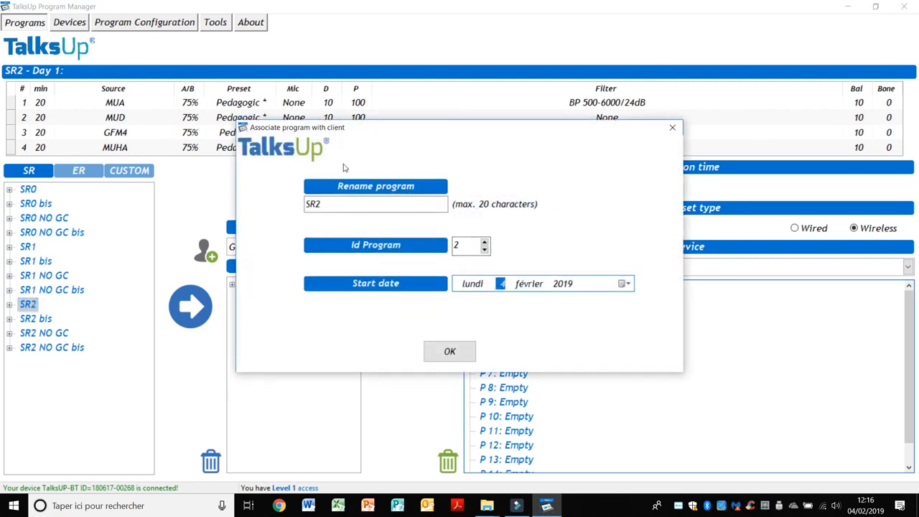
pyautogui.click(336, 203)
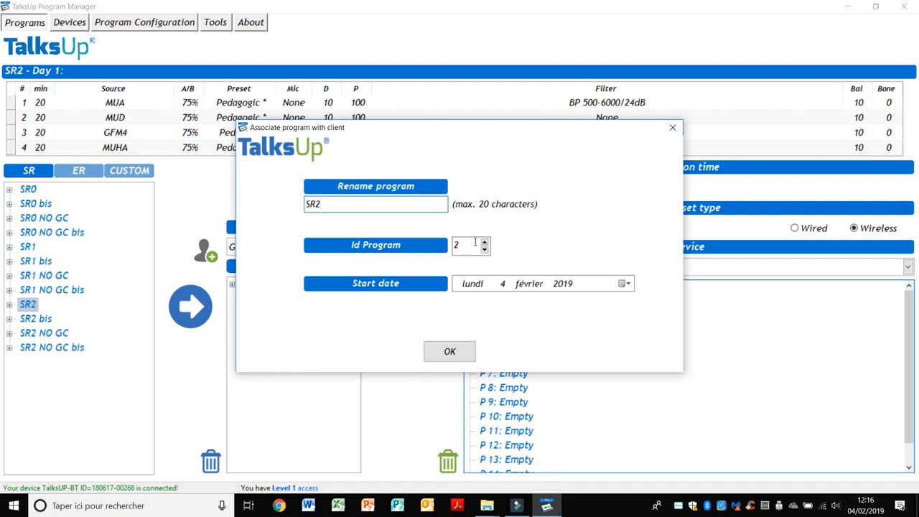
pyautogui.click(626, 284)
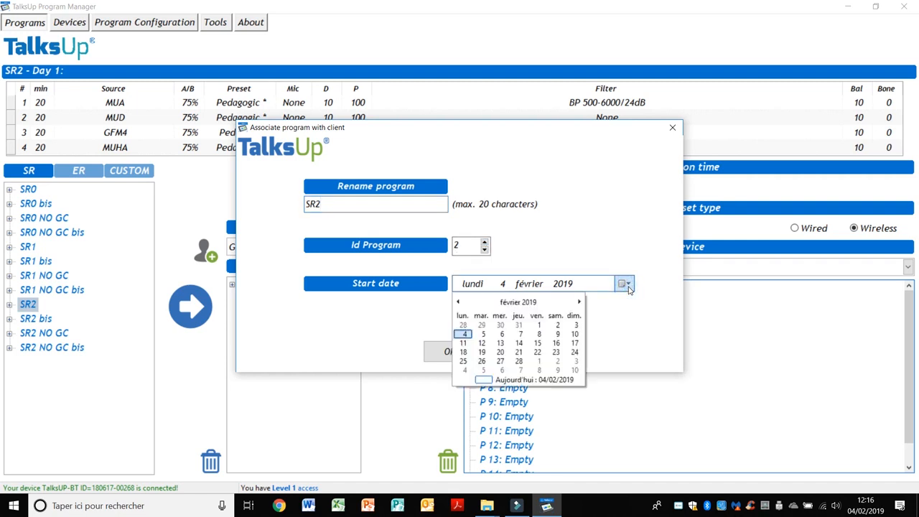
pyautogui.click(579, 302)
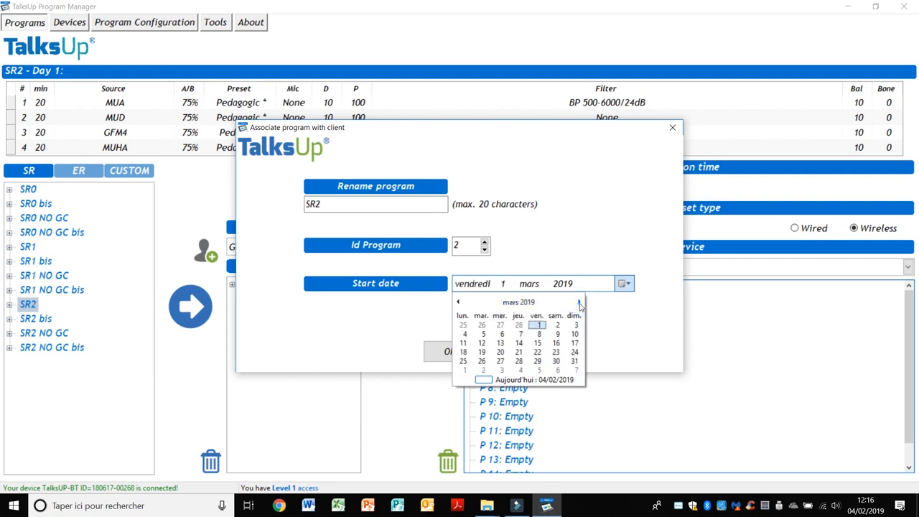
pyautogui.click(556, 362)
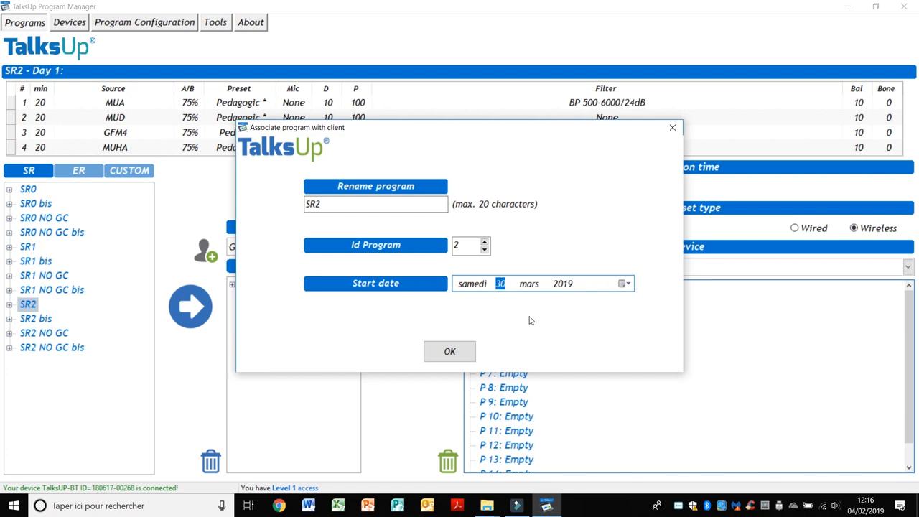
pyautogui.click(450, 352)
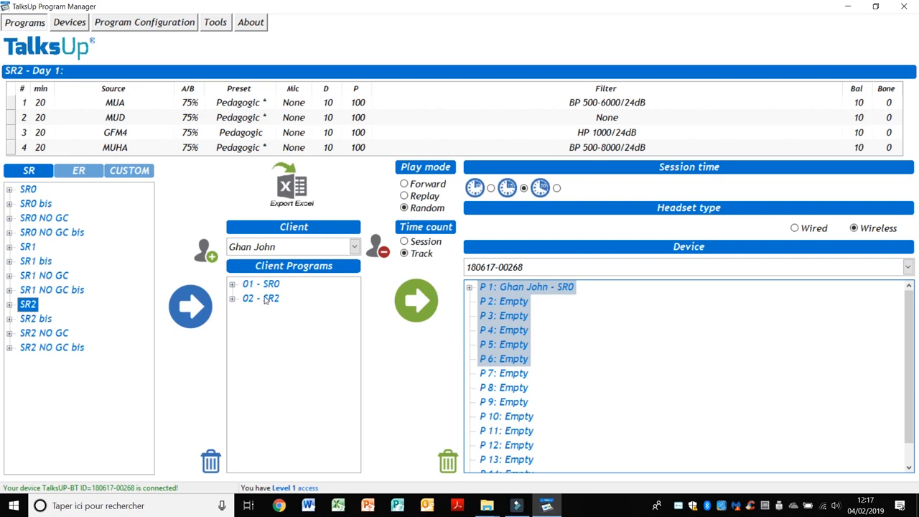
pyautogui.click(265, 300)
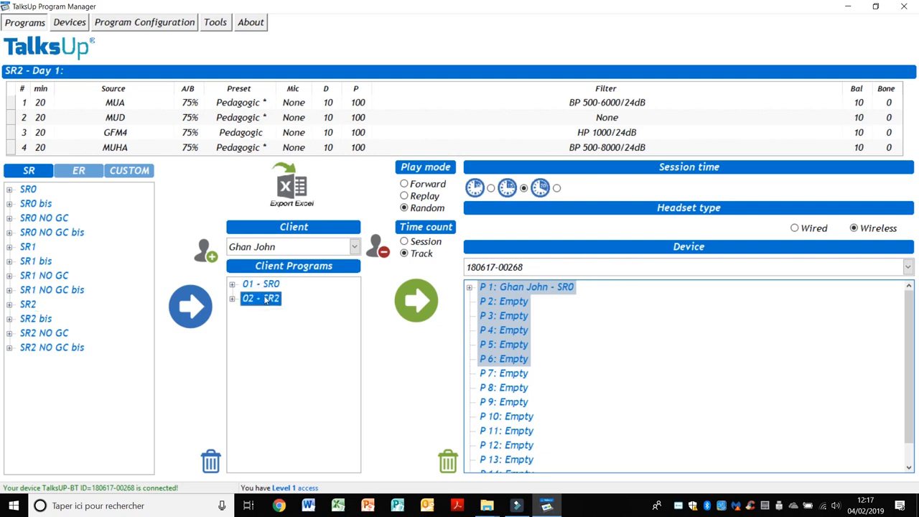
# - Remove SR2 from the client and associate SR1 instead, starting 30 mars 2019
pyautogui.click(211, 465)
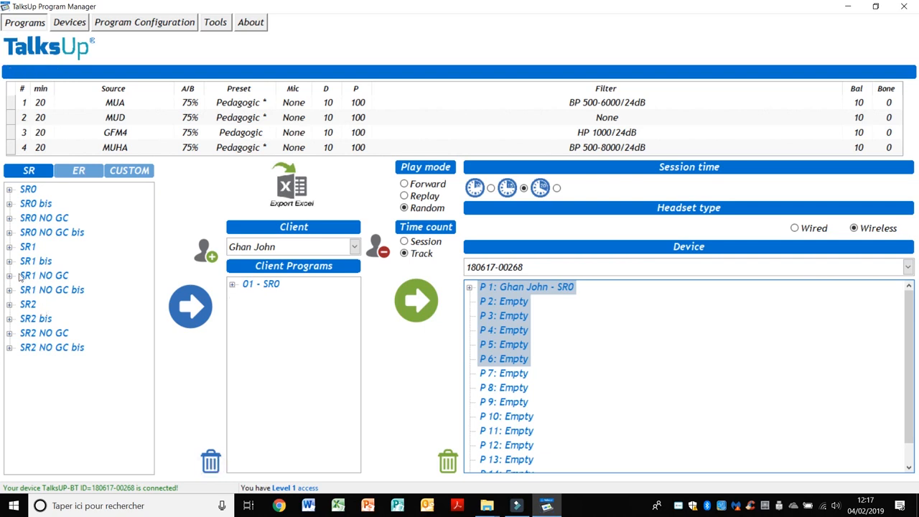
pyautogui.click(28, 248)
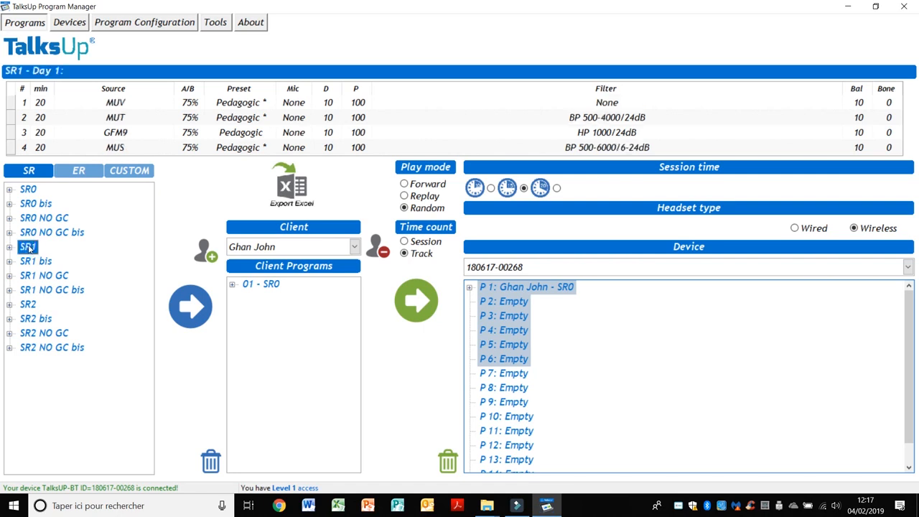
pyautogui.click(206, 307)
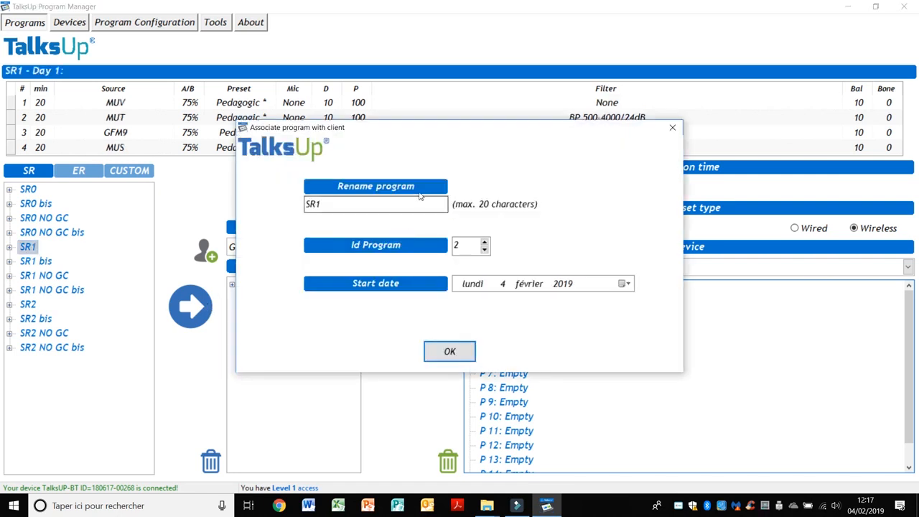
pyautogui.click(628, 290)
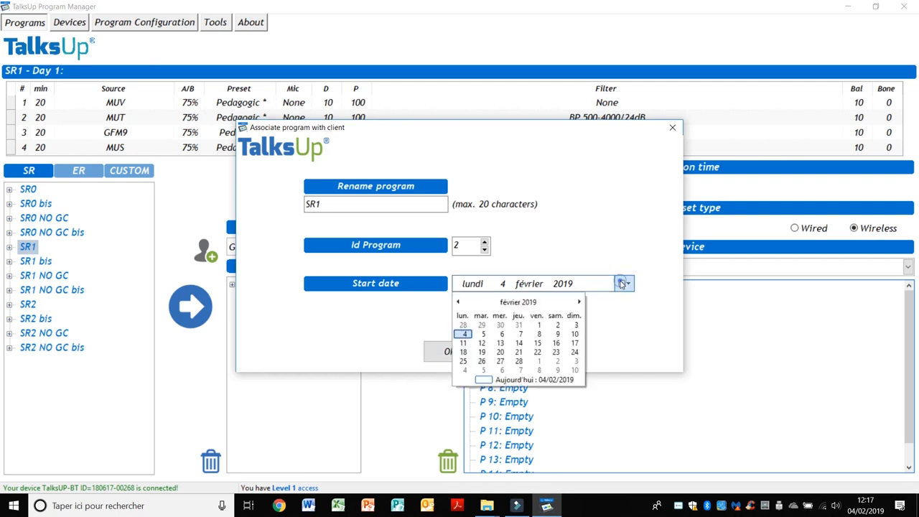
pyautogui.click(579, 303)
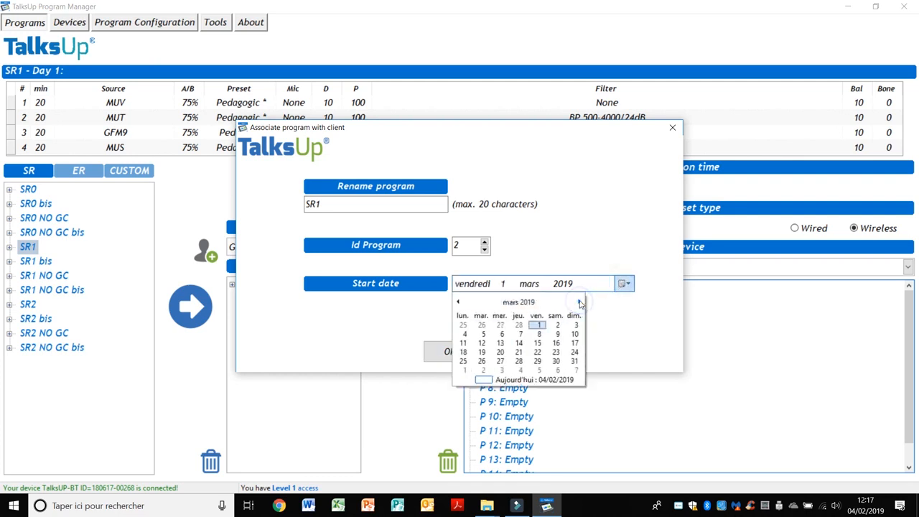
pyautogui.click(556, 363)
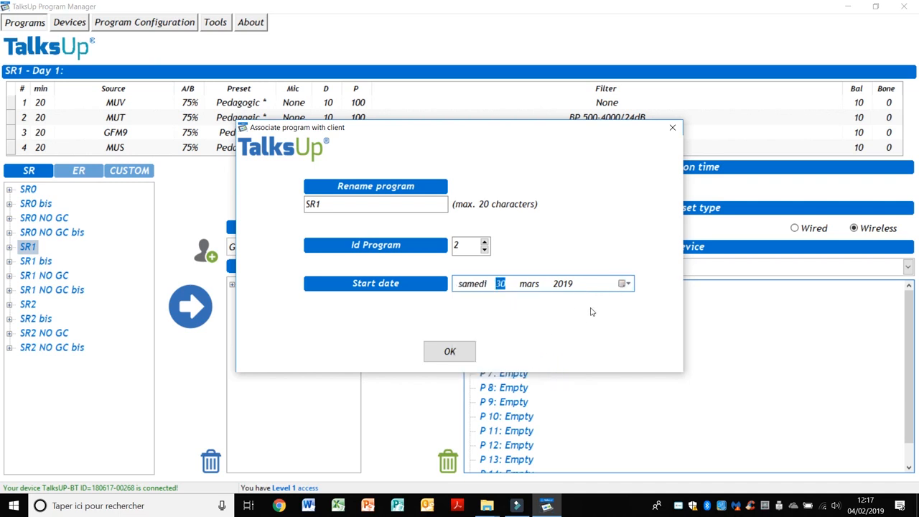
pyautogui.click(439, 354)
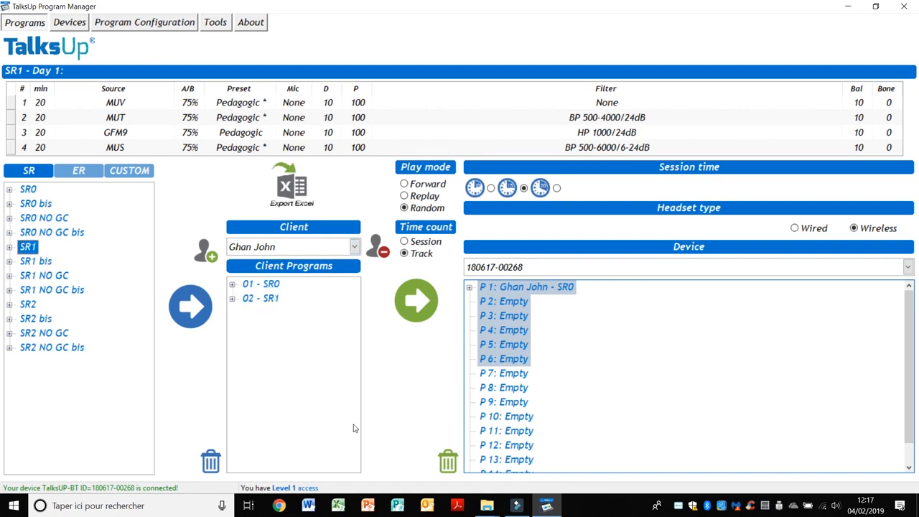
pyautogui.click(29, 190)
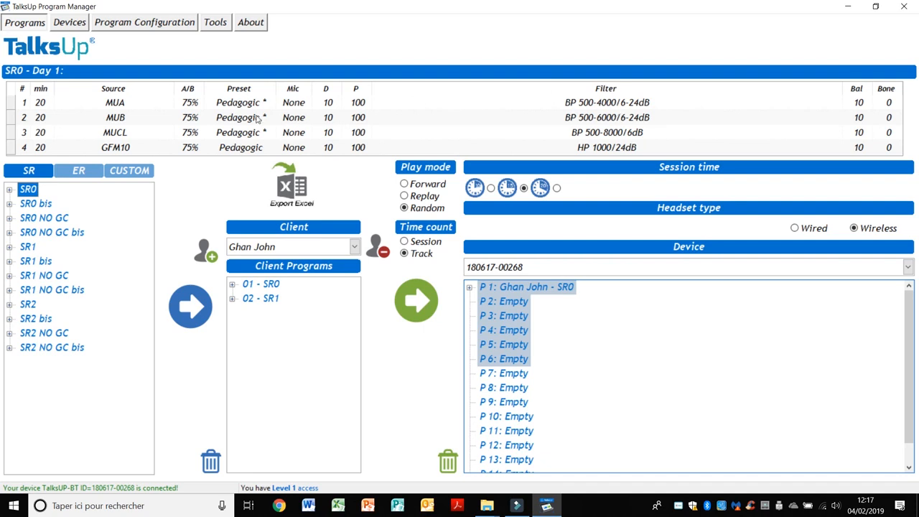
# - Expand SR0, view the Day 2 and Day 3 track lists, then collapse SR0
pyautogui.click(9, 189)
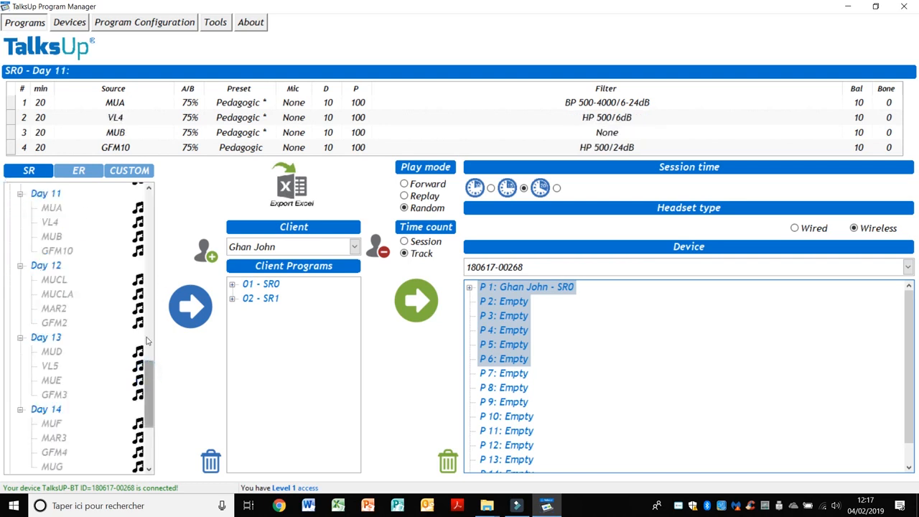
pyautogui.moveTo(147, 380); pyautogui.dragTo(146, 223)
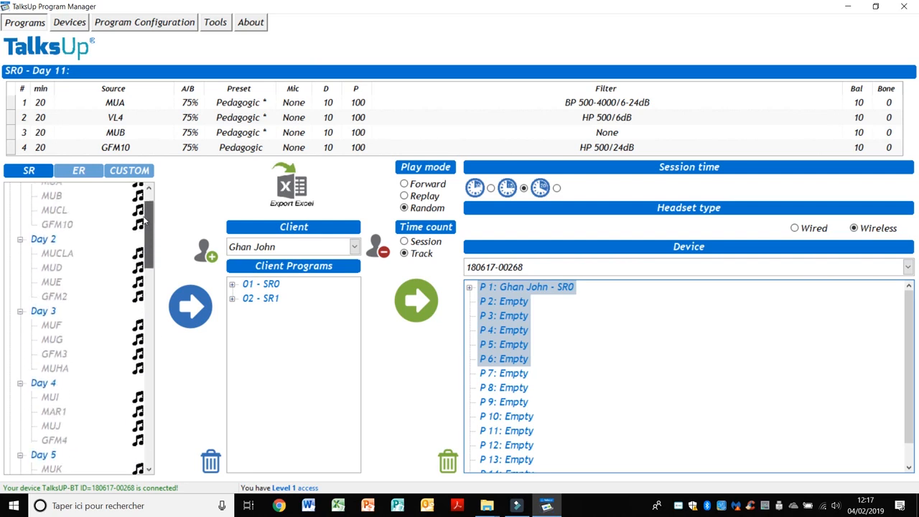
pyautogui.click(43, 241)
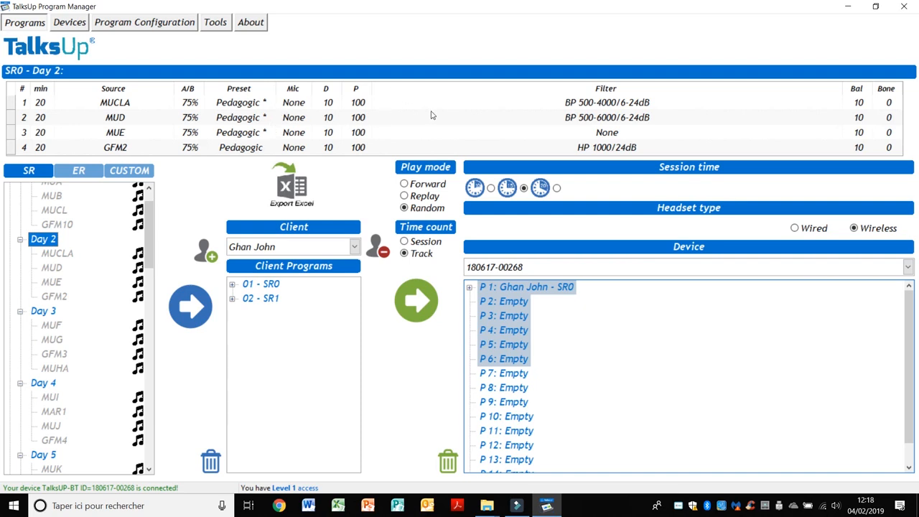
pyautogui.click(49, 314)
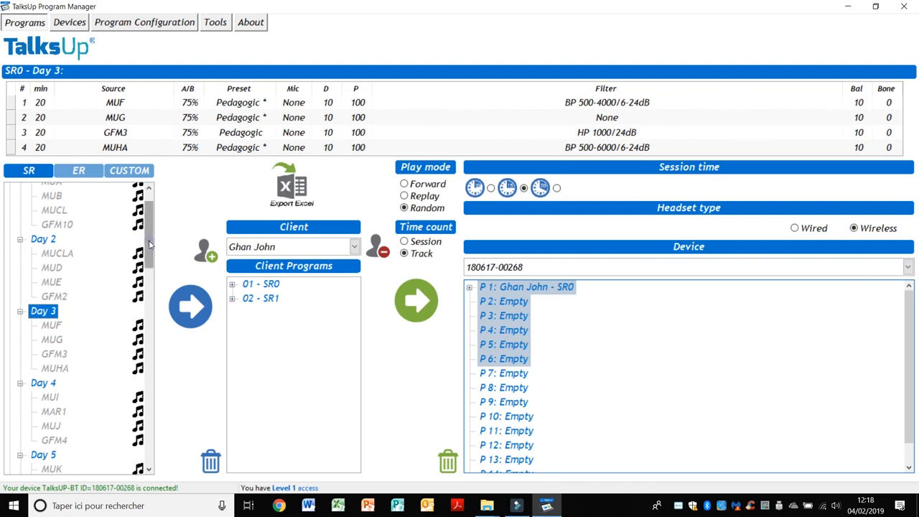
pyautogui.scroll(2, 147, 259)
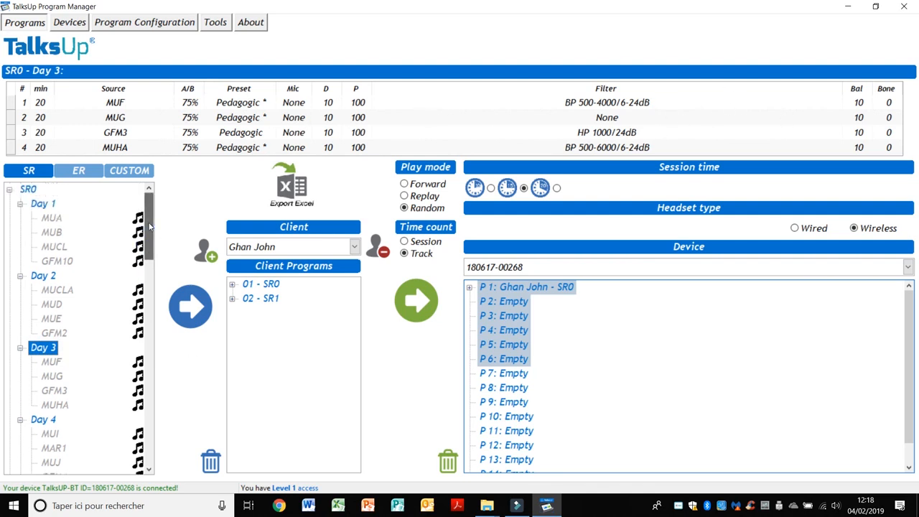
pyautogui.click(9, 191)
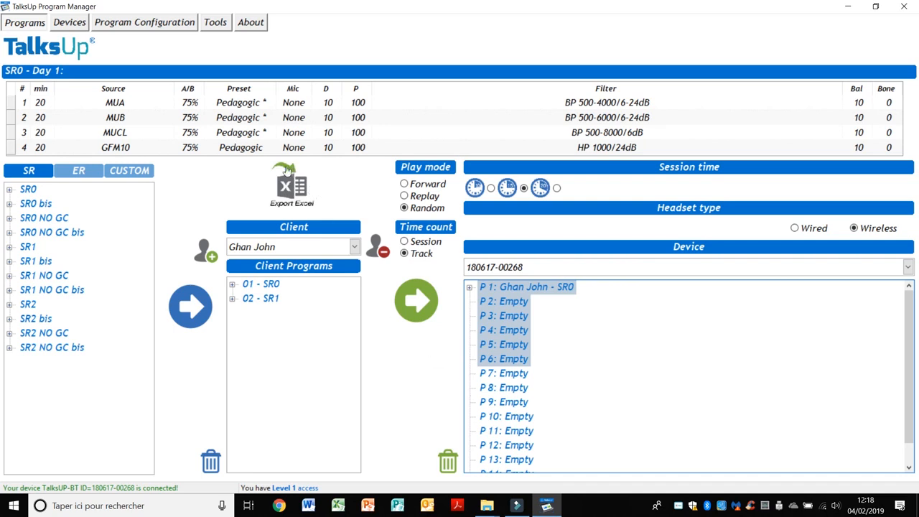
# - Export SR0's settings to export_settings.xls and bring the Excel workbook forward
pyautogui.click(30, 191)
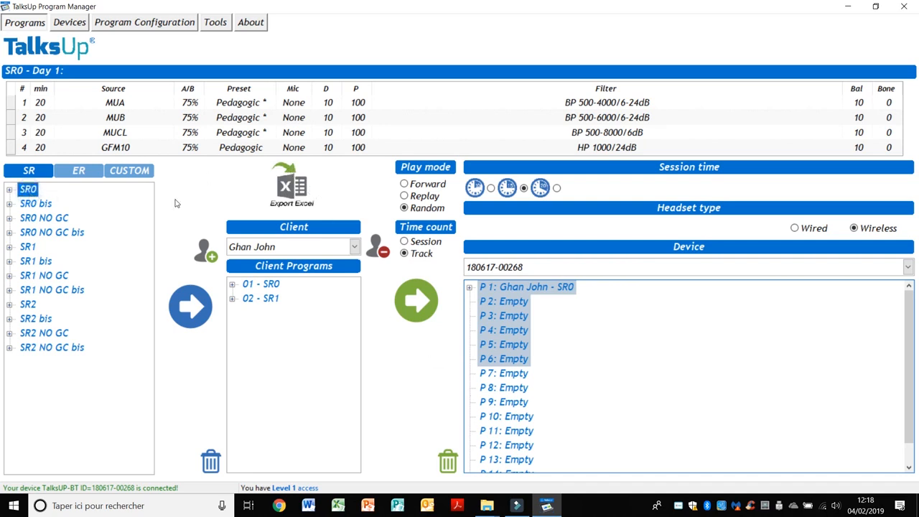
pyautogui.click(293, 195)
pyautogui.click(339, 507)
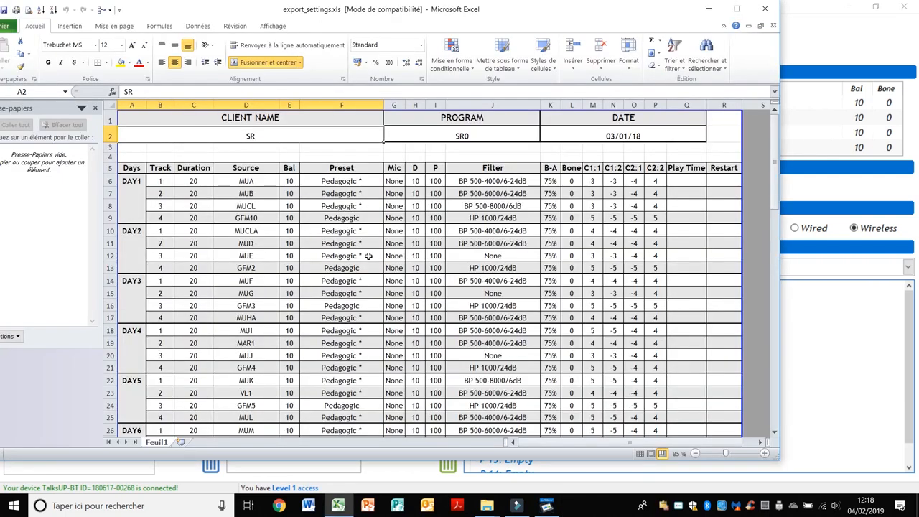
# - Look over the SR0 program table in export_settings.xls, scrolling through its daily tracks
pyautogui.moveTo(778, 179)
pyautogui.mouseDown()
pyautogui.moveTo(776, 212)
pyautogui.moveTo(772, 167)
pyautogui.mouseUp()
pyautogui.moveTo(777, 158); pyautogui.dragTo(776, 203)
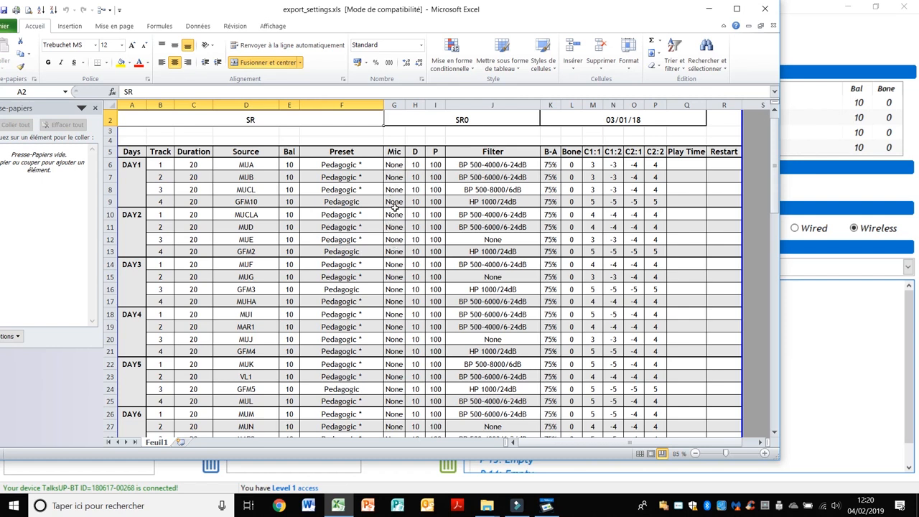
pyautogui.scroll(-3, 395, 265)
pyautogui.scroll(3, 395, 265)
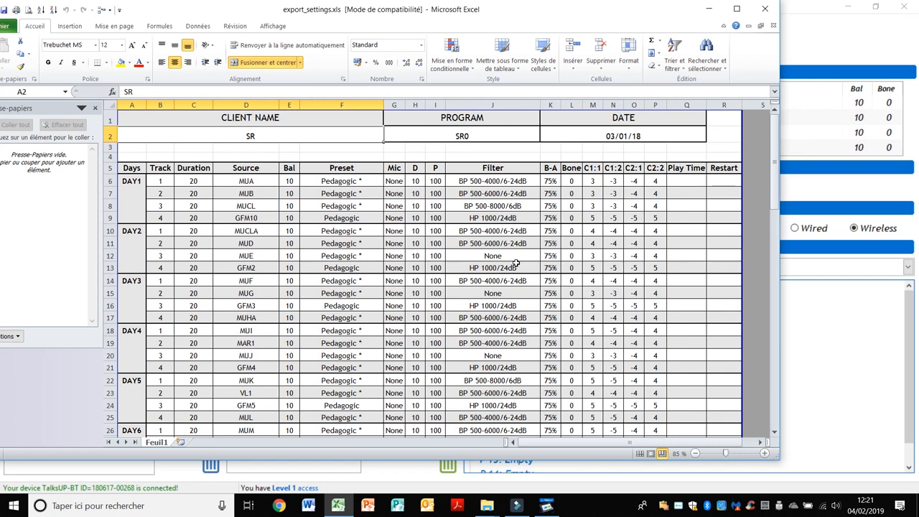
pyautogui.scroll(-2, 516, 262)
pyautogui.scroll(-5, 516, 262)
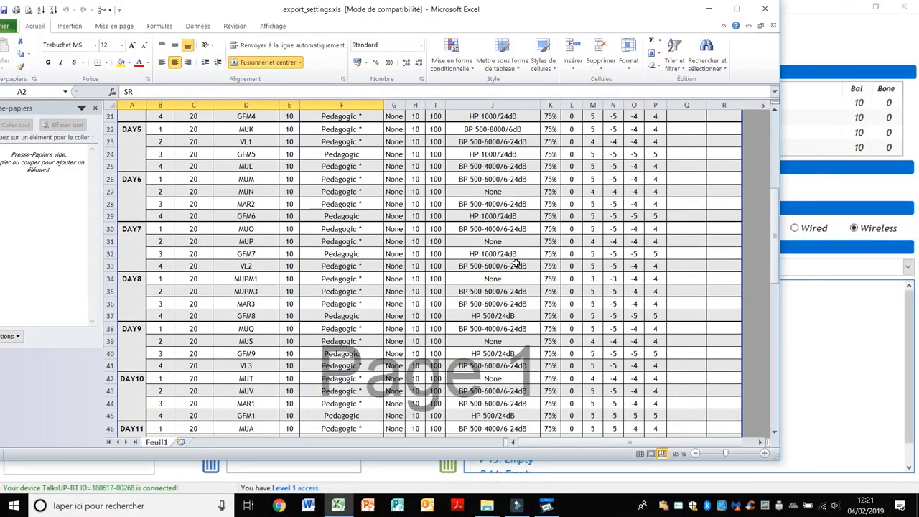
pyautogui.scroll(7, 515, 262)
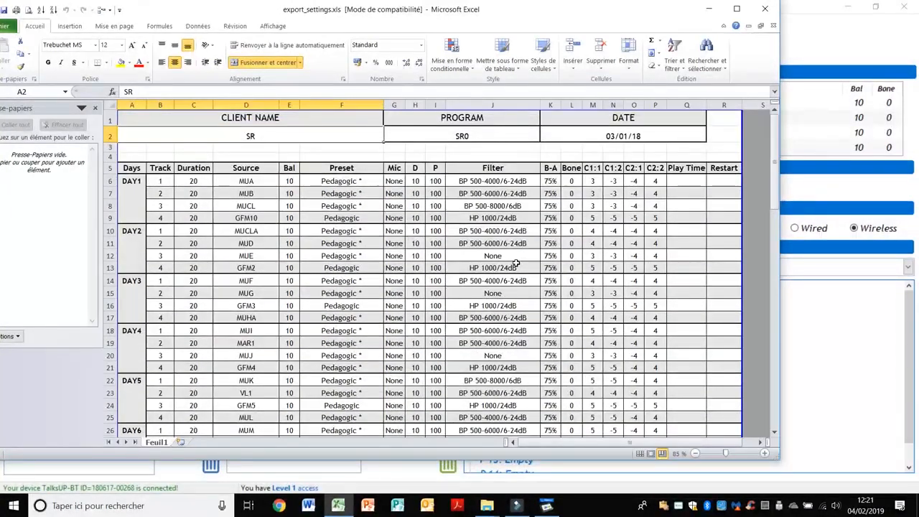
pyautogui.scroll(-1, 505, 322)
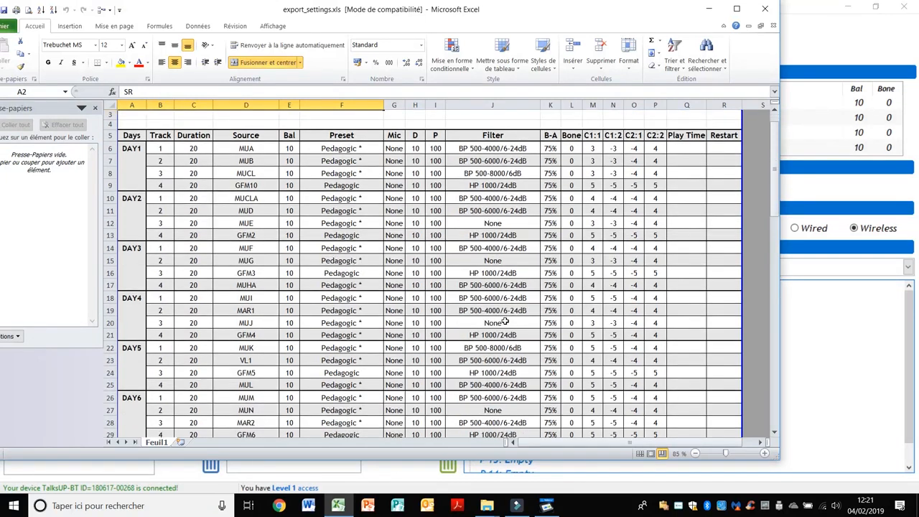
pyautogui.scroll(1, 506, 322)
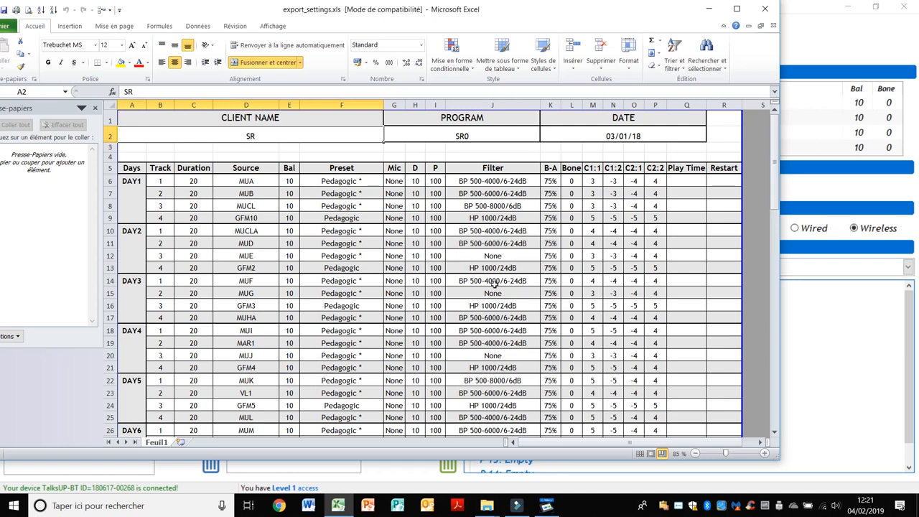
pyautogui.scroll(-1, 494, 284)
pyautogui.scroll(1, 494, 284)
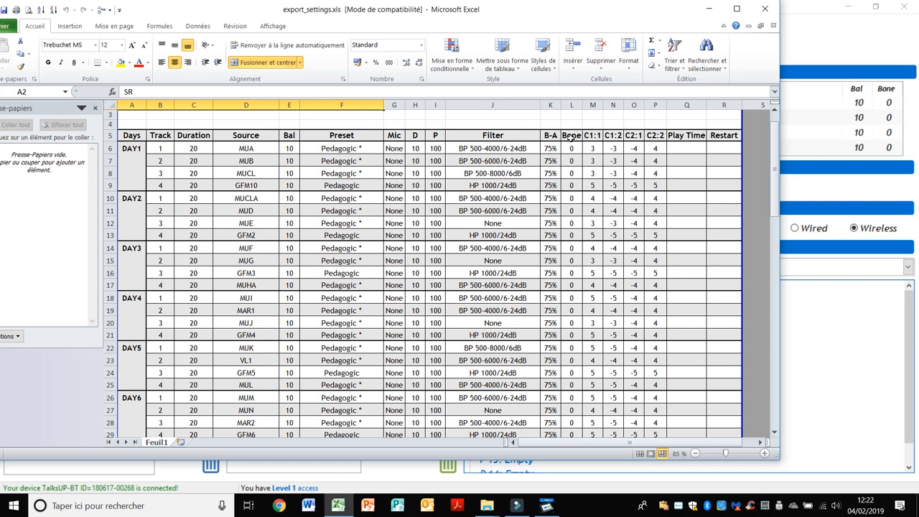
pyautogui.scroll(-1, 569, 256)
pyautogui.scroll(-2, 570, 256)
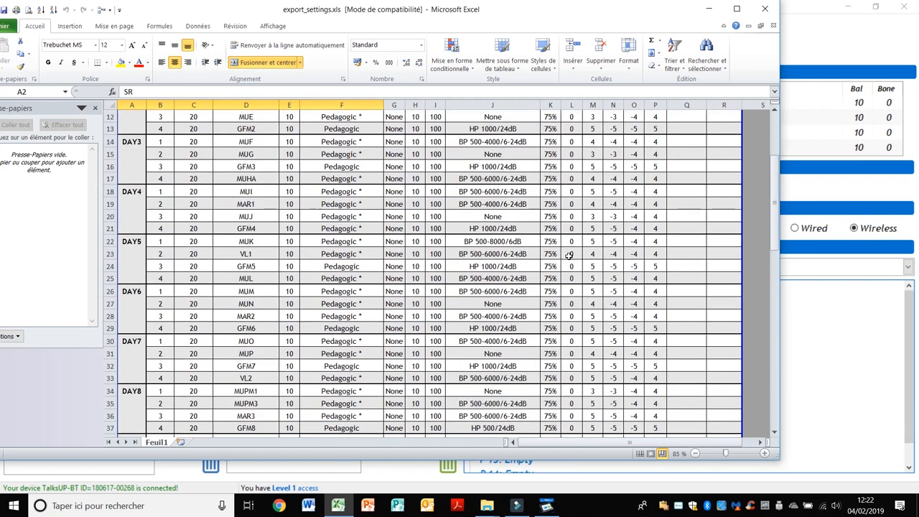
pyautogui.scroll(3, 568, 248)
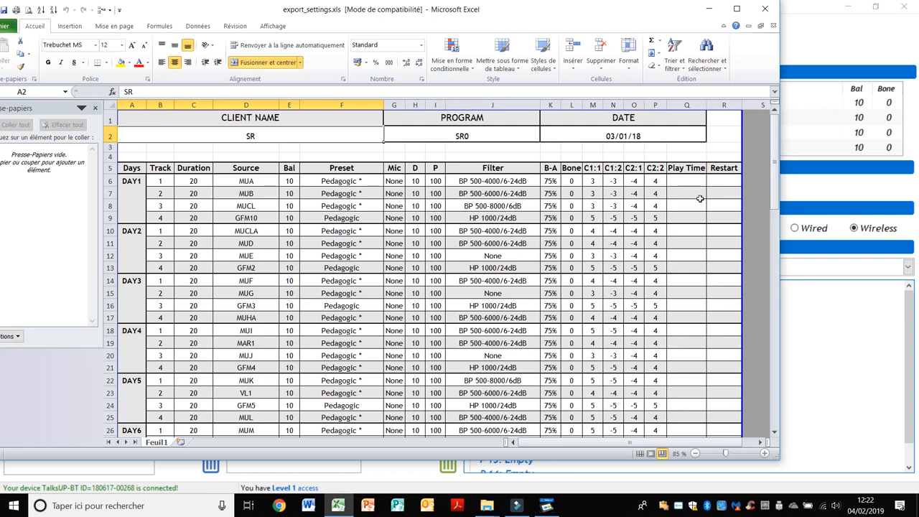
pyautogui.click(858, 341)
# - Show P 1's four tracks, restore down TalksUp, then bring export_settings.xls back to front
pyautogui.click(535, 290)
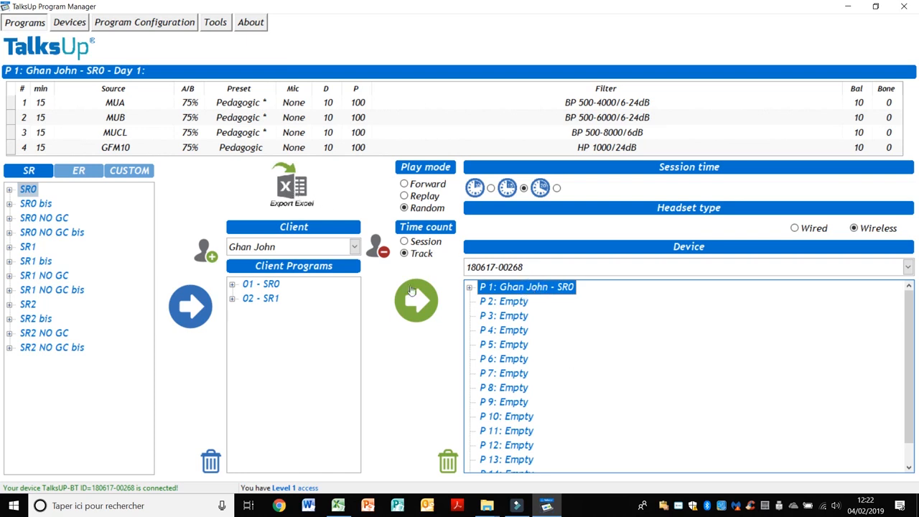
pyautogui.click(876, 5)
pyautogui.click(623, 9)
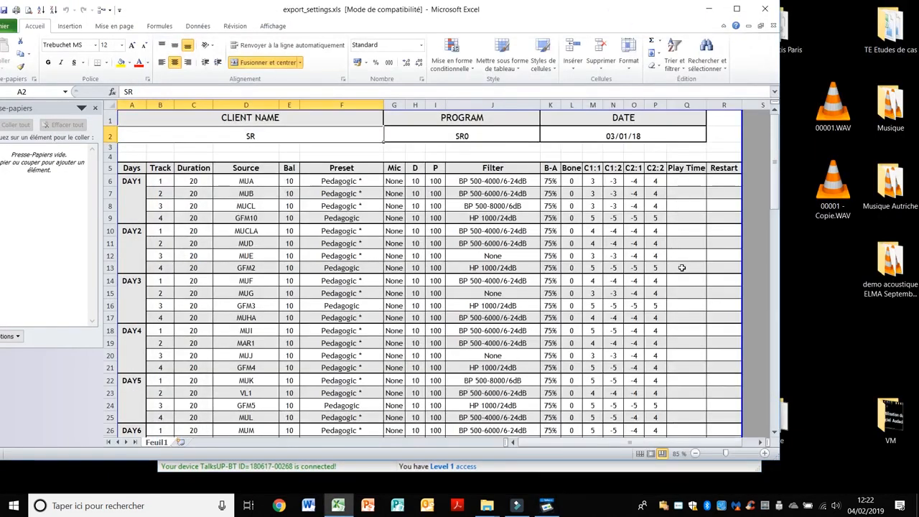
pyautogui.scroll(-1, 684, 406)
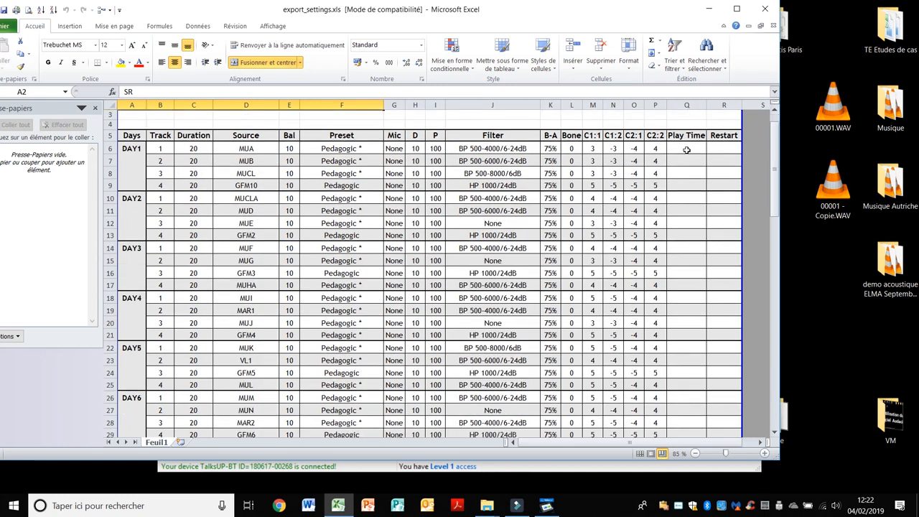
pyautogui.scroll(1, 677, 283)
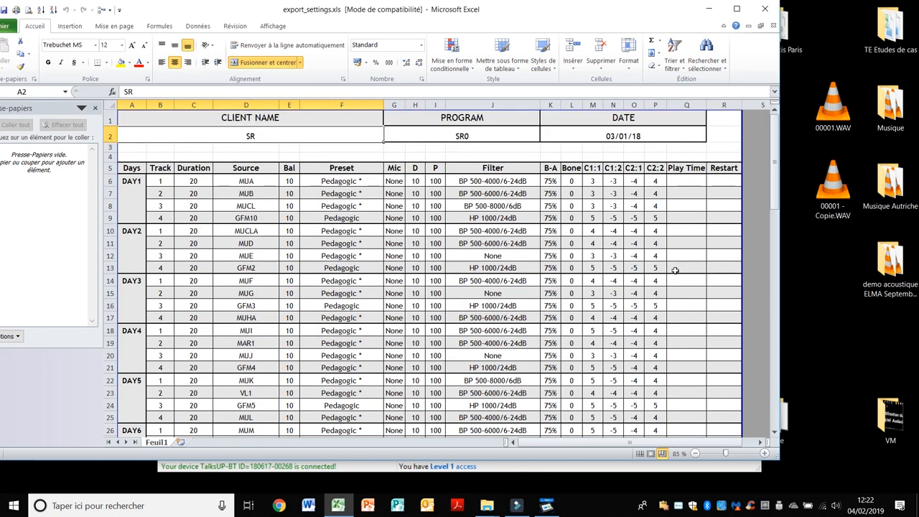
pyautogui.scroll(-1, 691, 282)
pyautogui.scroll(-2, 691, 282)
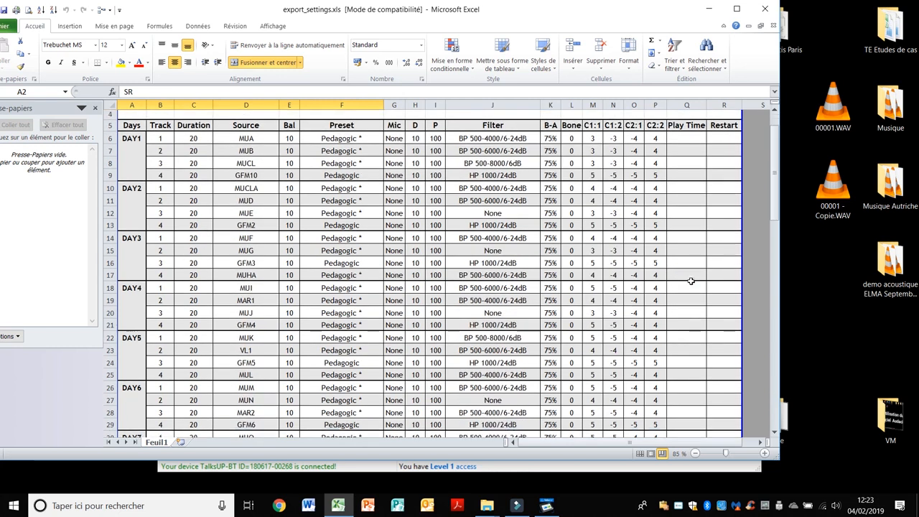
pyautogui.moveTo(774, 242); pyautogui.dragTo(769, 167)
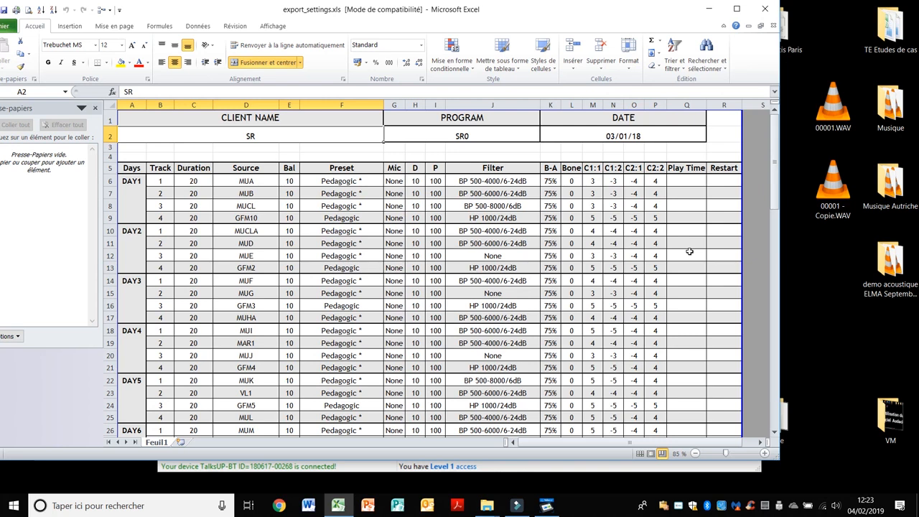
pyautogui.click(725, 181)
pyautogui.click(723, 193)
pyautogui.click(723, 206)
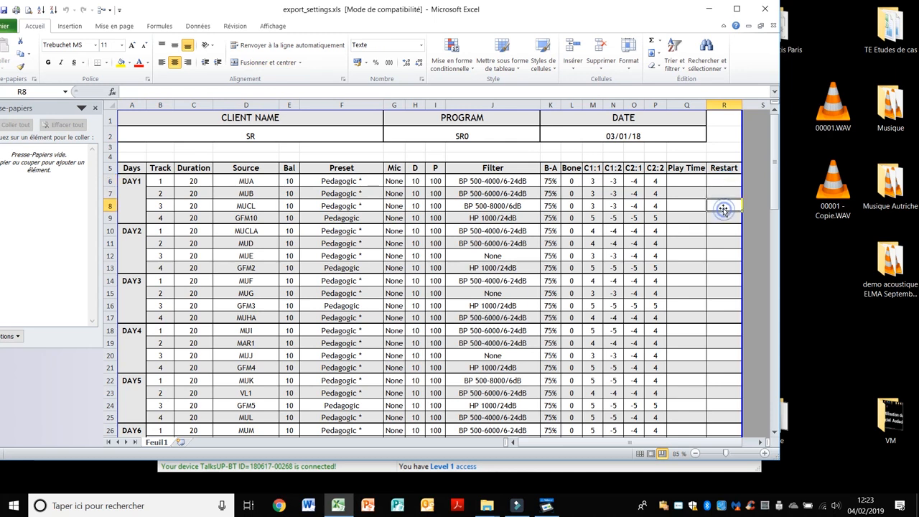
pyautogui.click(723, 218)
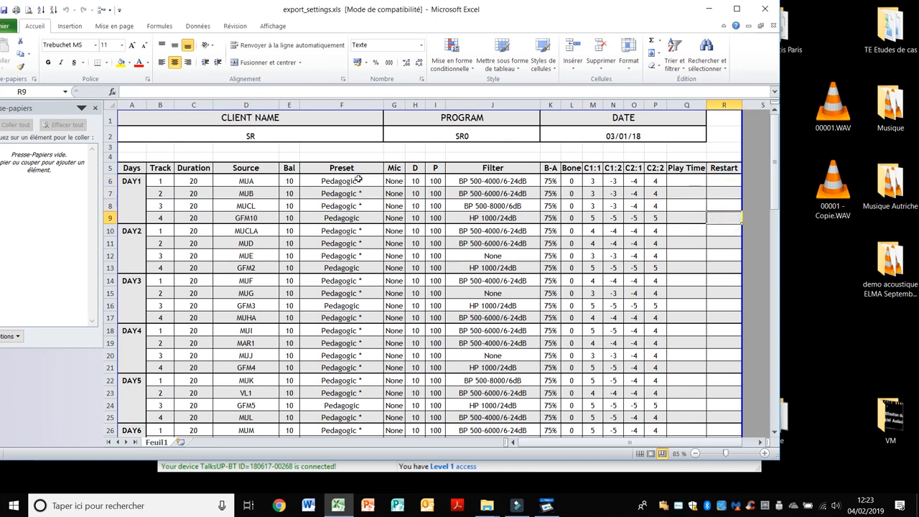
pyautogui.click(721, 191)
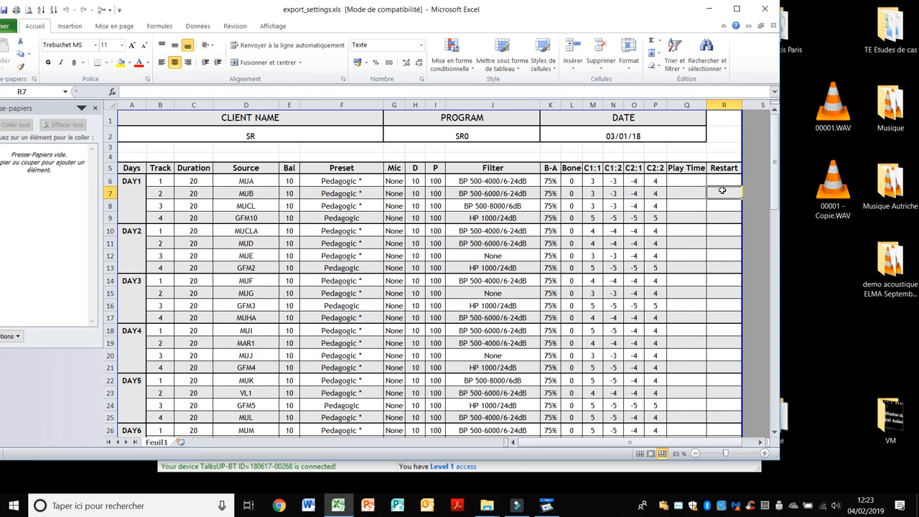
pyautogui.press('Up')
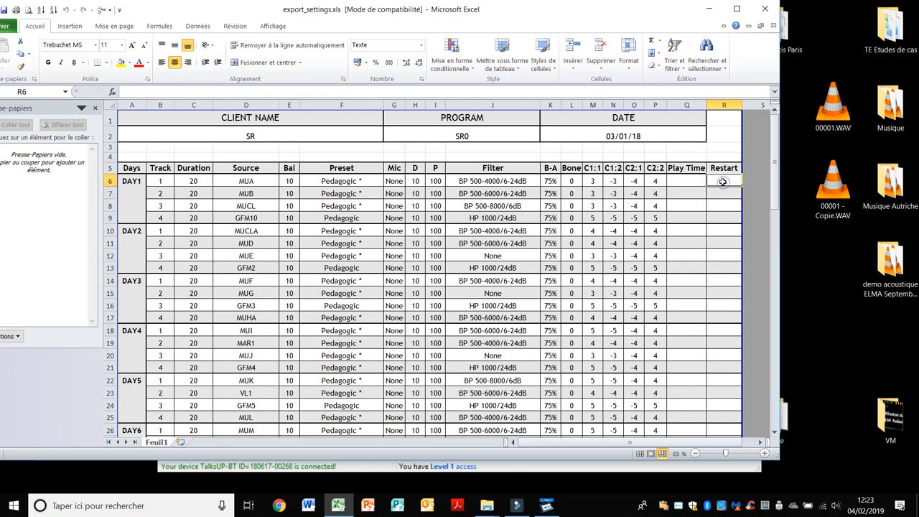
# - Check the Restart cell of DAY1 track 2, then close export_settings.xls
pyautogui.click(723, 191)
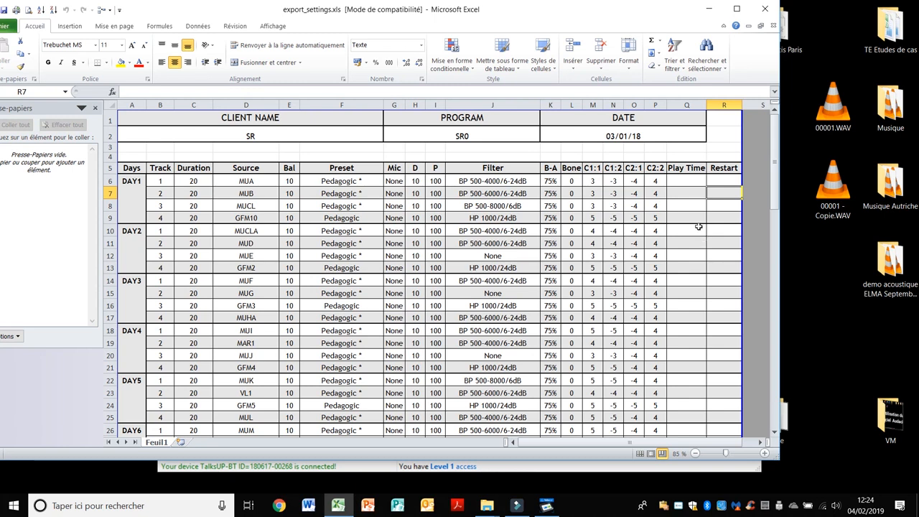
pyautogui.scroll(-1, 702, 281)
pyautogui.scroll(1, 702, 281)
pyautogui.scroll(-1, 474, 262)
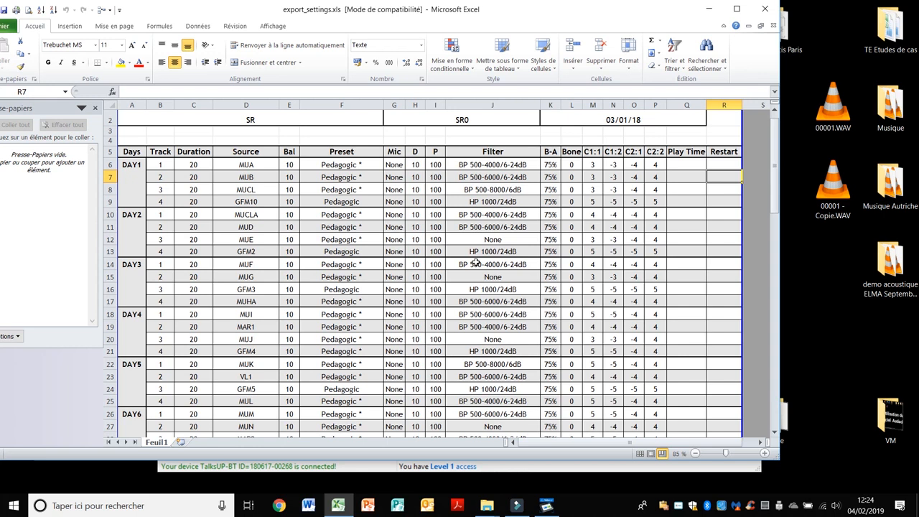
pyautogui.scroll(1, 475, 263)
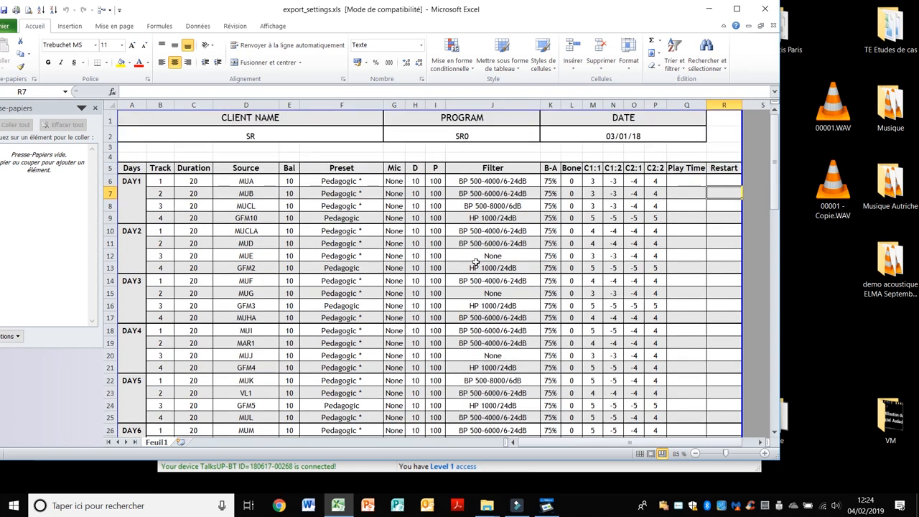
pyautogui.click(767, 8)
# - Discard workbook changes, maximize TalksUp, and preview SR0 NO GC then SR1 Day 1 tracks
pyautogui.click(452, 272)
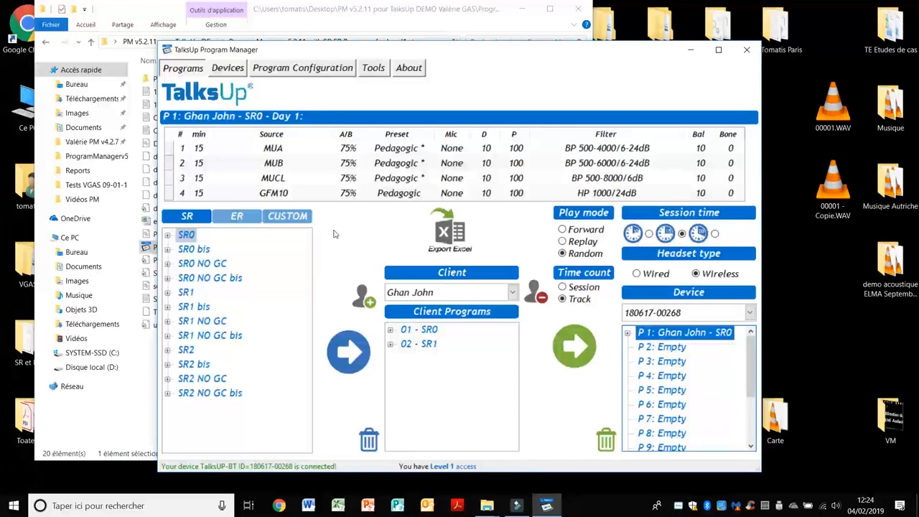
pyautogui.click(719, 49)
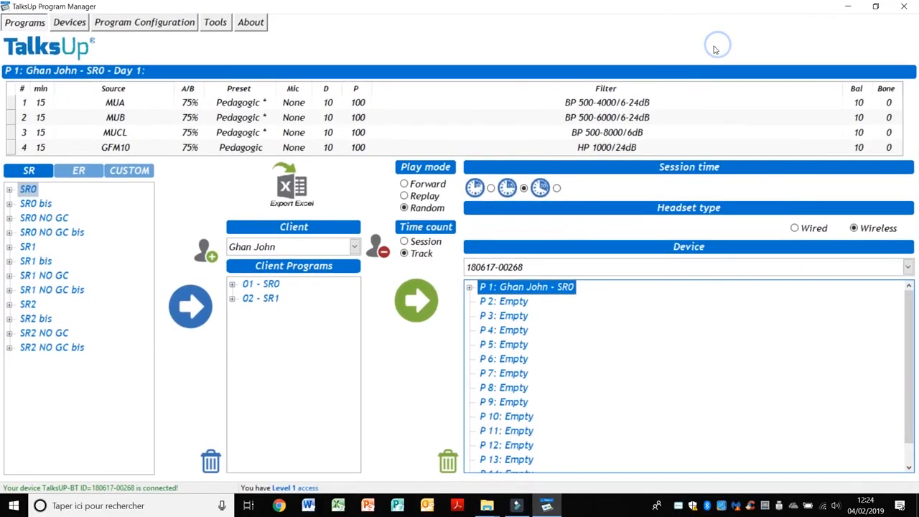
pyautogui.click(32, 219)
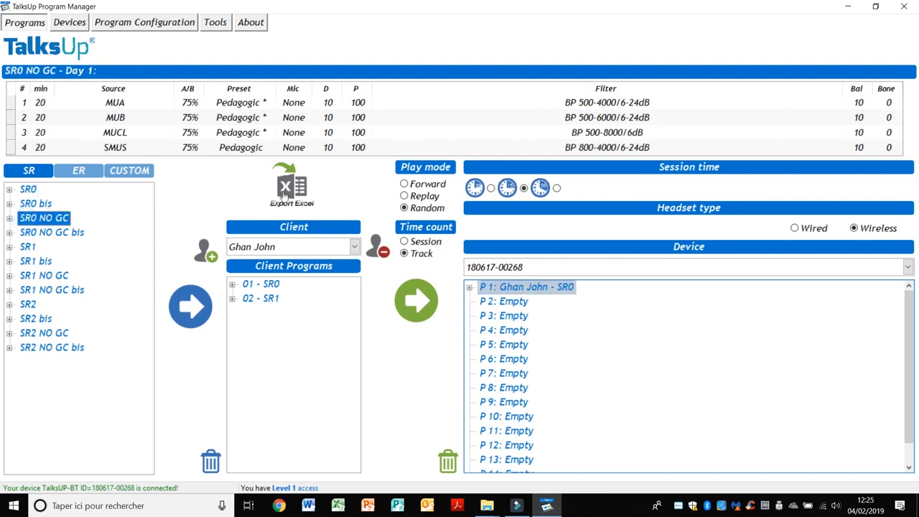
pyautogui.click(272, 299)
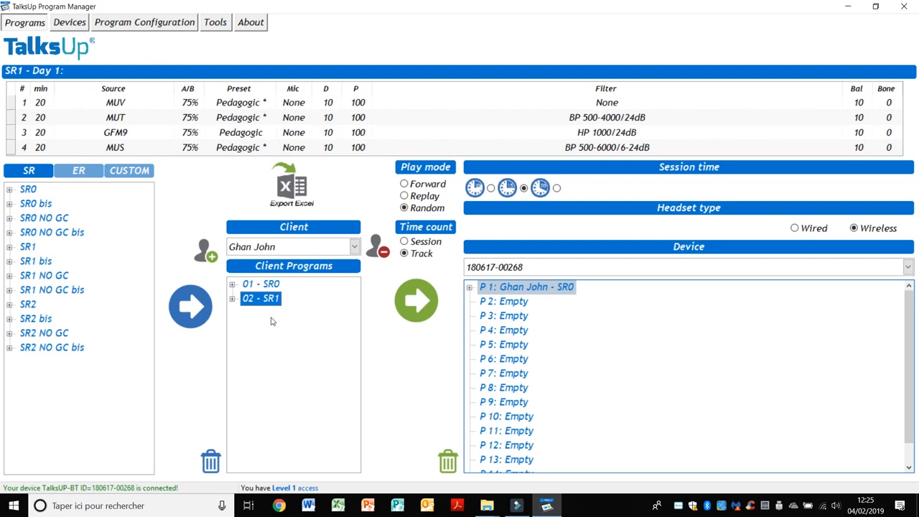
# - View the device's serial number, firmware, licence expiry and access level, then go to program configuration
pyautogui.click(70, 23)
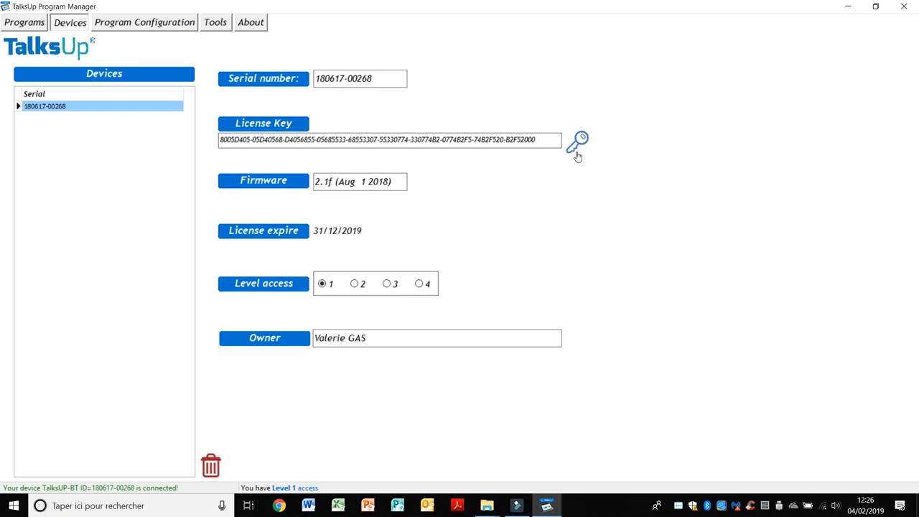
pyautogui.click(126, 28)
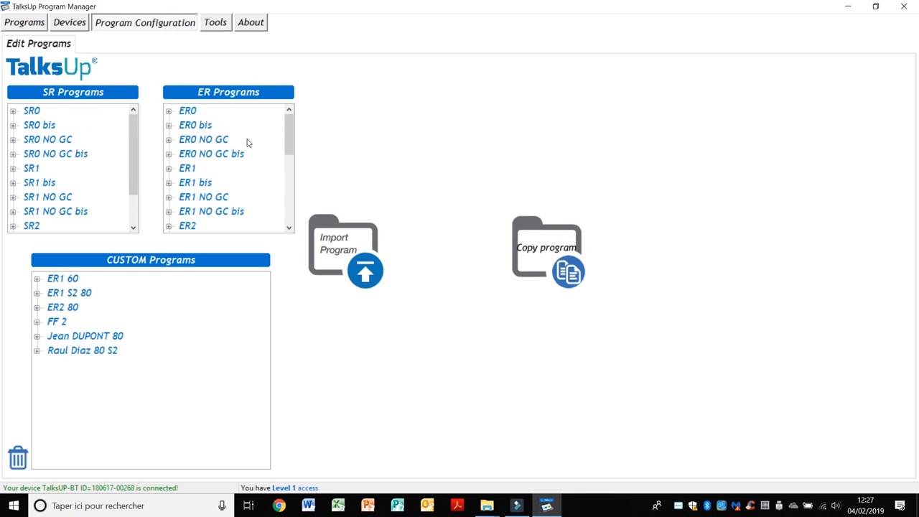
# - Select SR0 in the SR Programs list
pyautogui.click(27, 112)
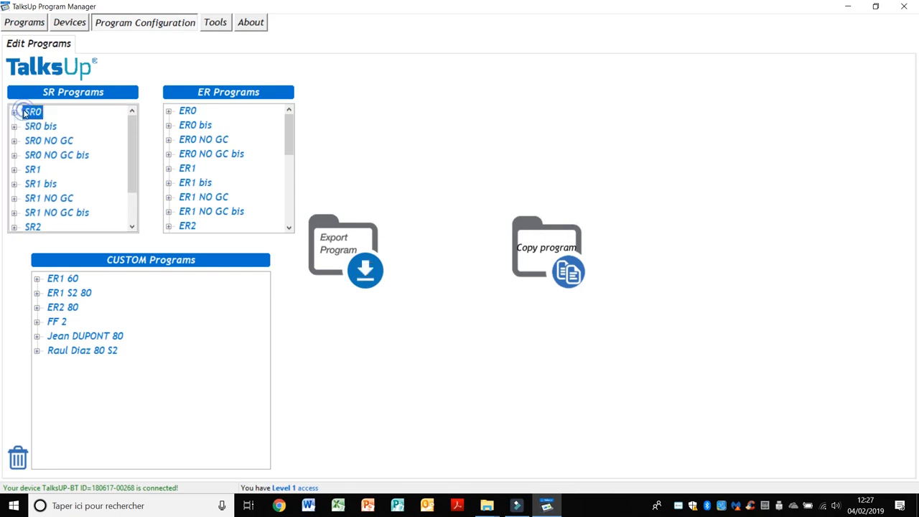
# - Try copying SR0, dismiss the copy-not-allowed message, and select ER4 in ER Programs
pyautogui.click(546, 245)
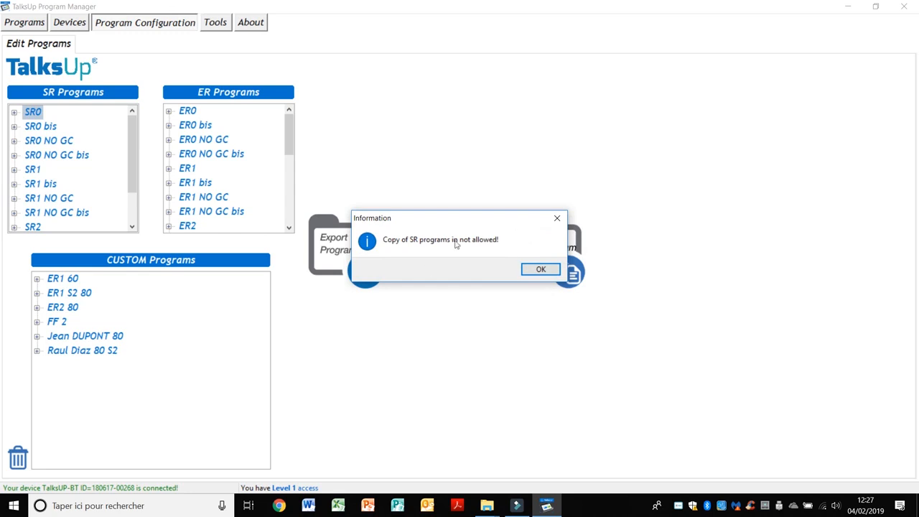
pyautogui.click(541, 270)
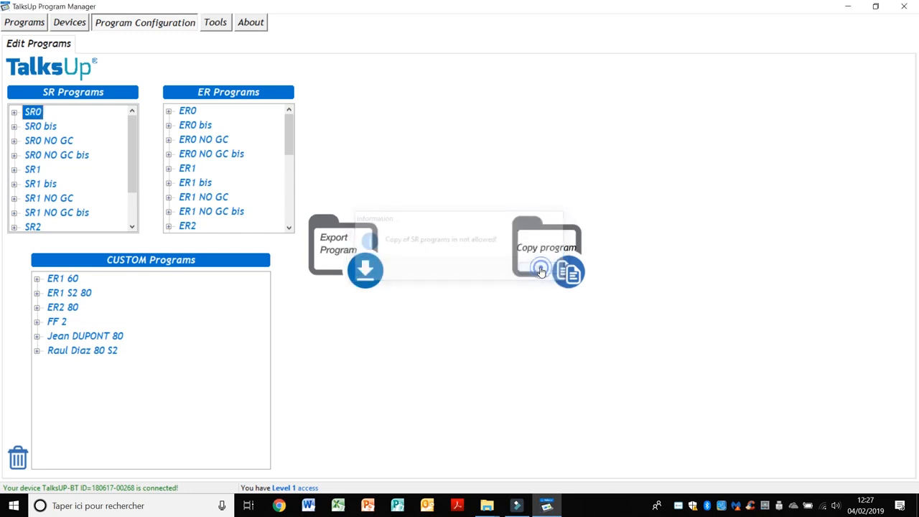
pyautogui.click(189, 170)
pyautogui.moveTo(288, 133); pyautogui.dragTo(288, 190)
pyautogui.click(200, 162)
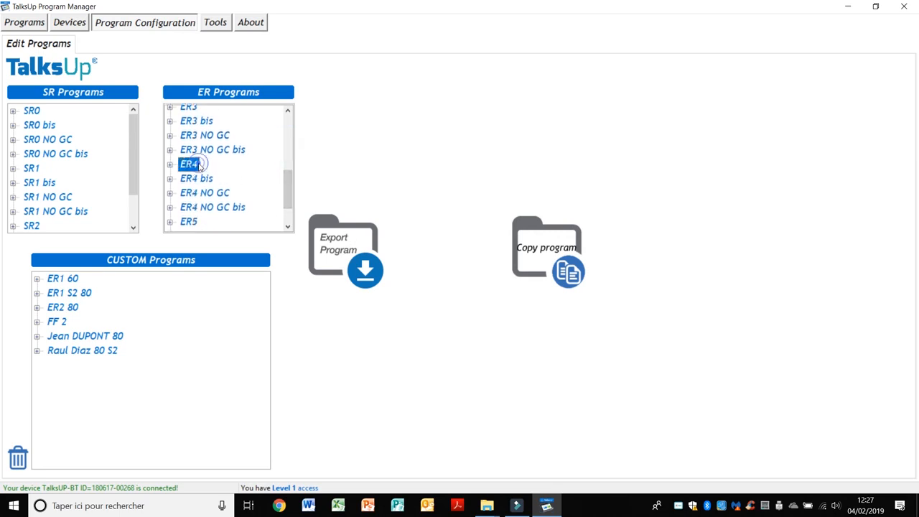
# - Copy ER4 as custom program 'ER4 80' and open its day-by-day track settings
pyautogui.click(534, 253)
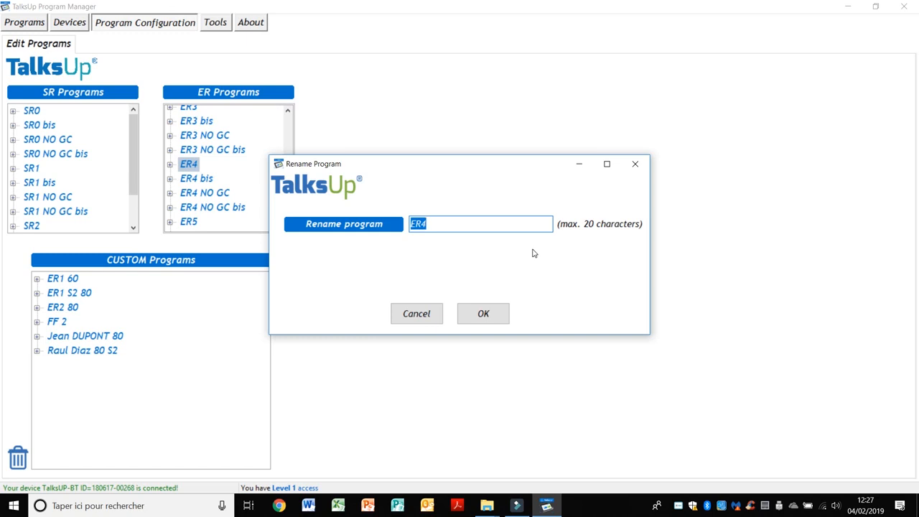
pyautogui.click(427, 225)
pyautogui.write('80')
pyautogui.click(484, 320)
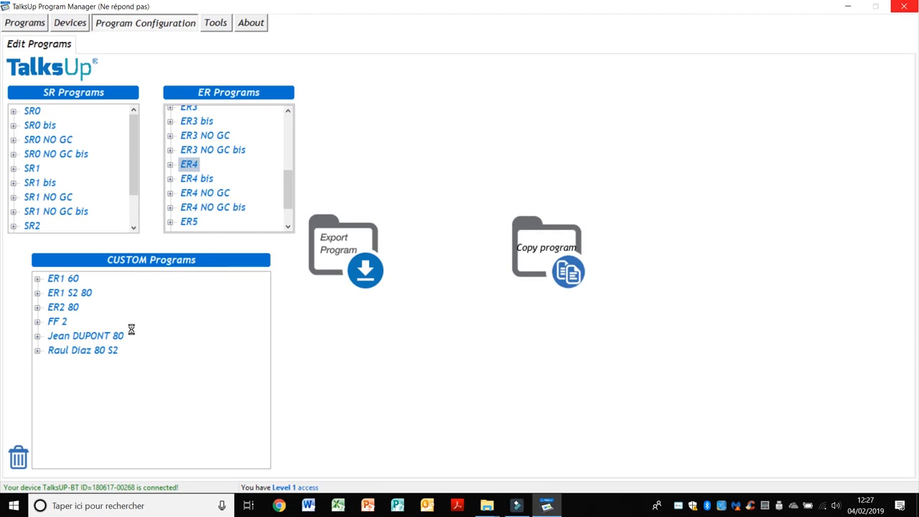
pyautogui.click(63, 324)
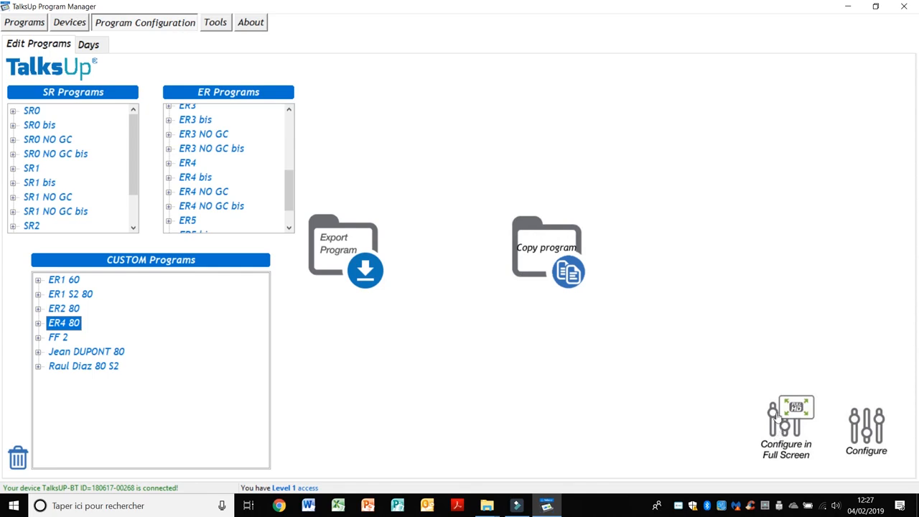
pyautogui.click(869, 428)
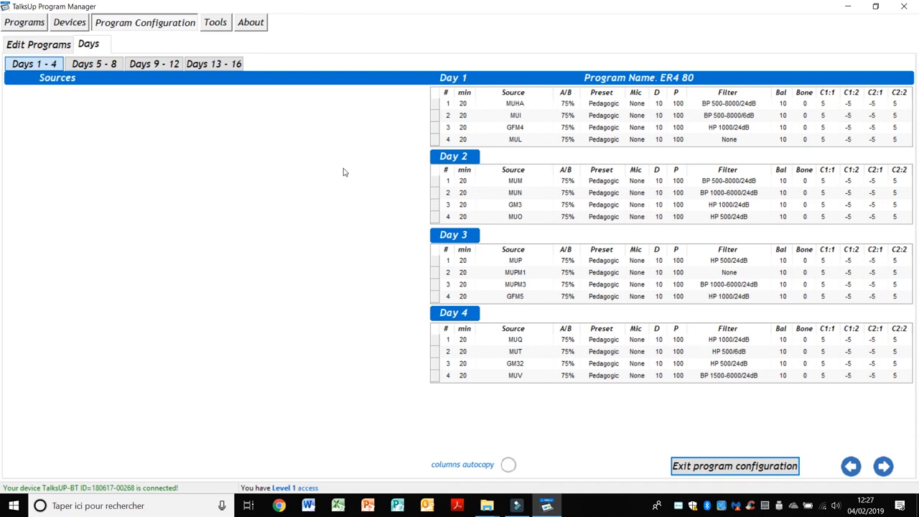
# - Browse the Days 5-8, 9-12 and 13-16 tables, then return to Days 1-4
pyautogui.click(82, 66)
pyautogui.click(144, 64)
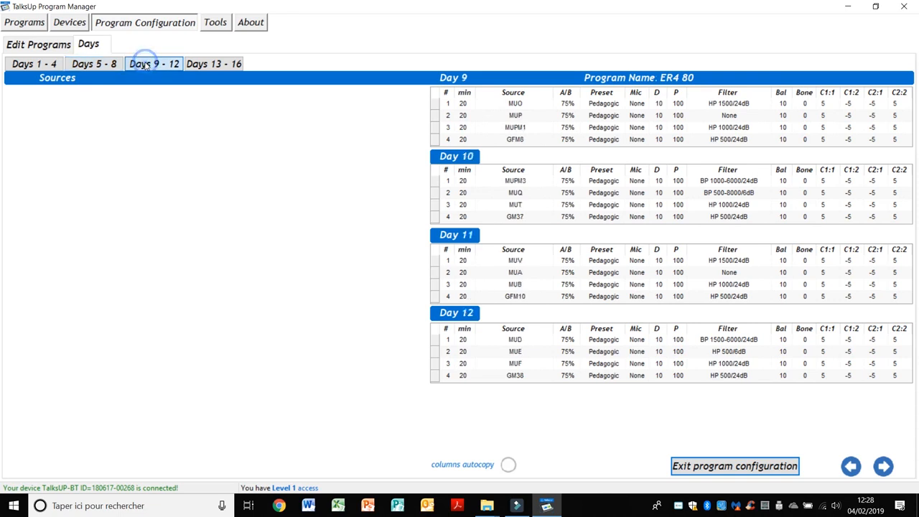
pyautogui.click(224, 66)
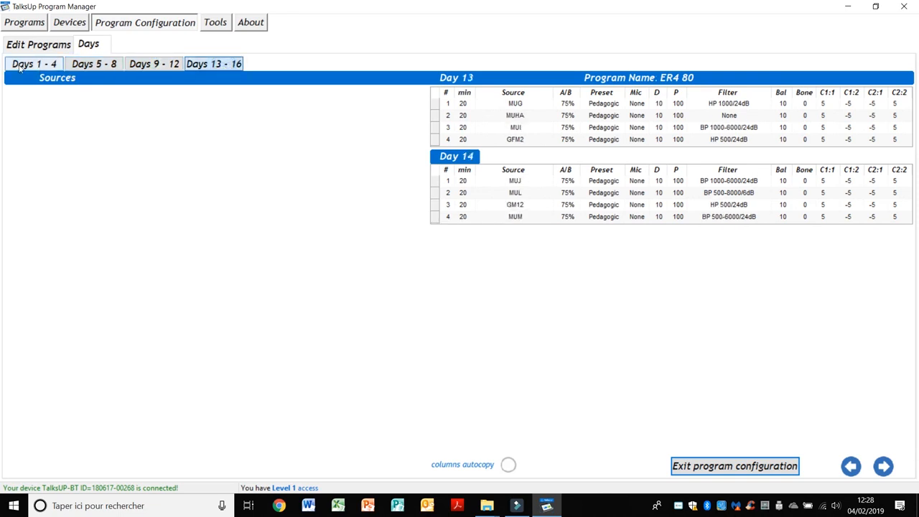
pyautogui.click(33, 67)
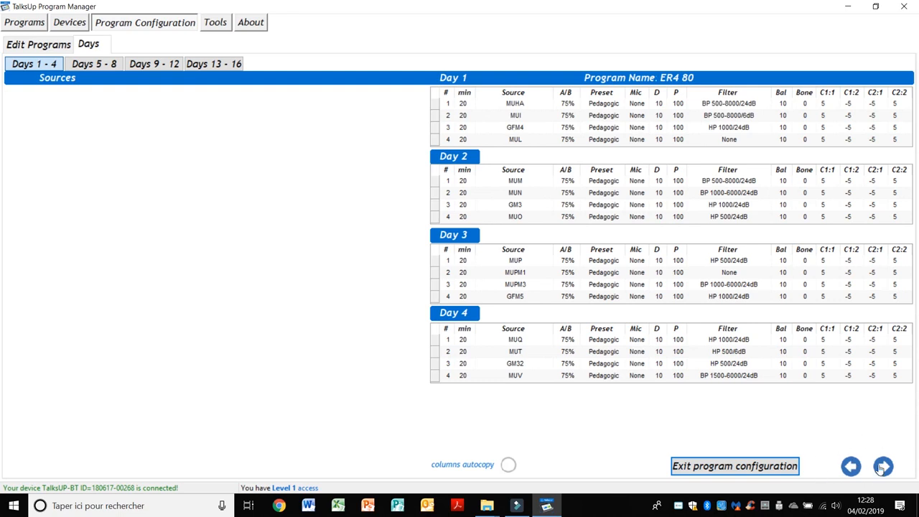
pyautogui.click(881, 468)
pyautogui.click(881, 468)
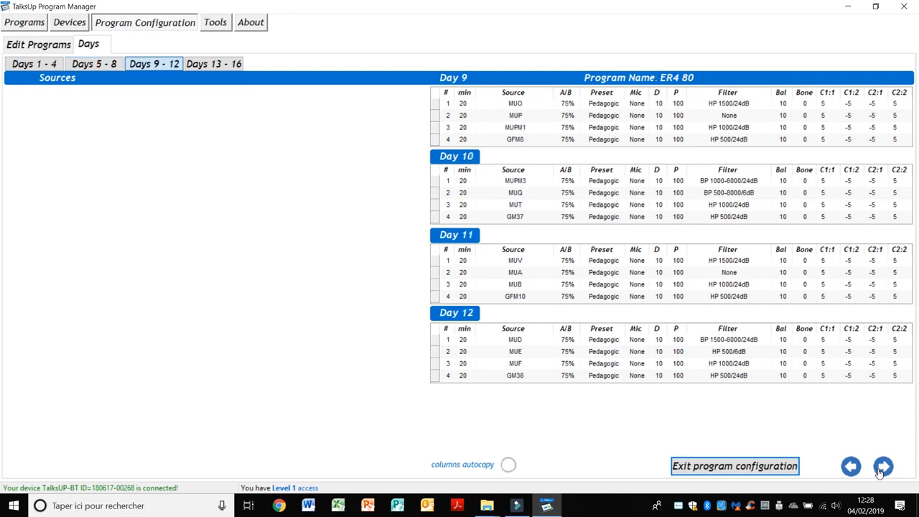
pyautogui.click(882, 468)
pyautogui.click(850, 471)
pyautogui.click(851, 471)
pyautogui.click(850, 471)
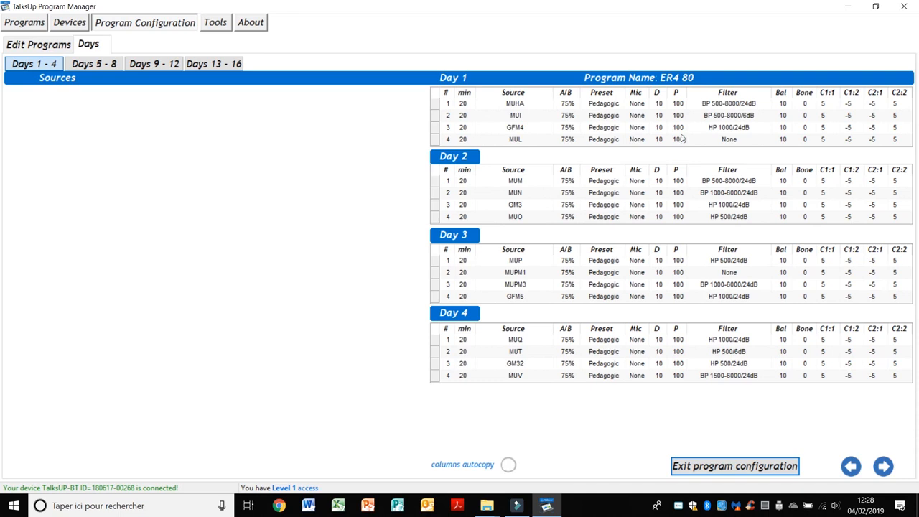
# - Set P to 80 for Day 2 tracks 1 and 3
pyautogui.click(681, 182)
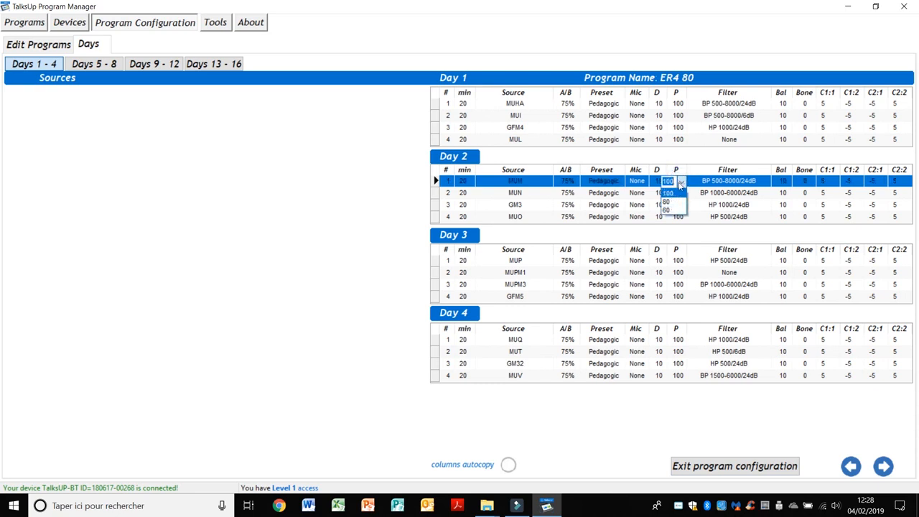
pyautogui.click(670, 204)
pyautogui.click(681, 205)
pyautogui.click(666, 226)
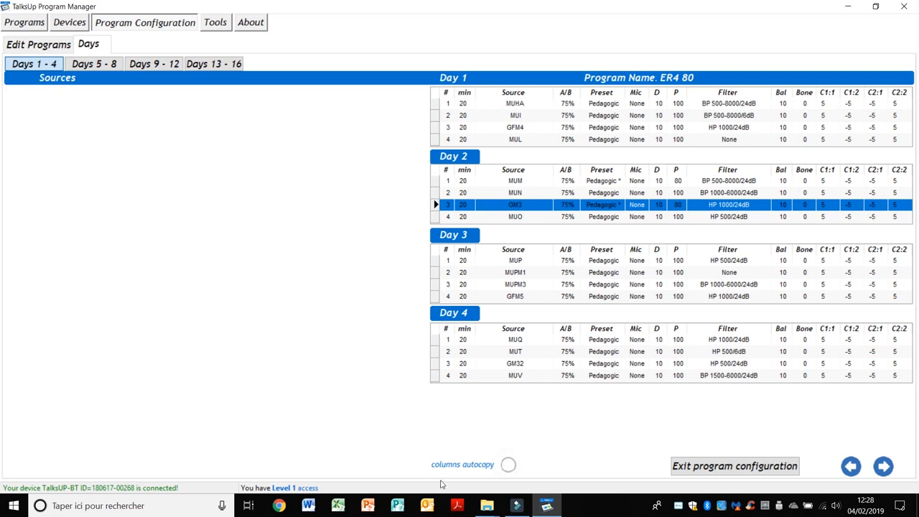
# - Turn on columns autocopy and set all Day 3 tracks to P 80
pyautogui.click(508, 468)
pyautogui.click(678, 261)
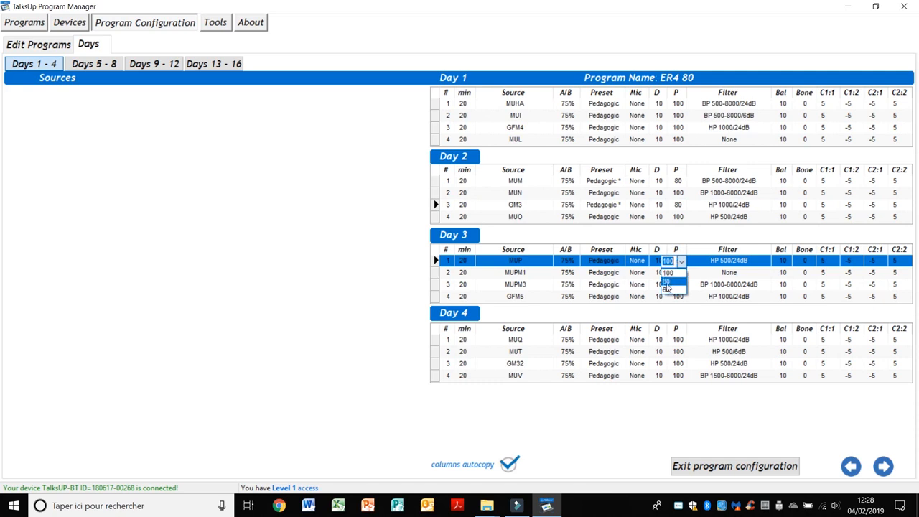
pyautogui.click(667, 281)
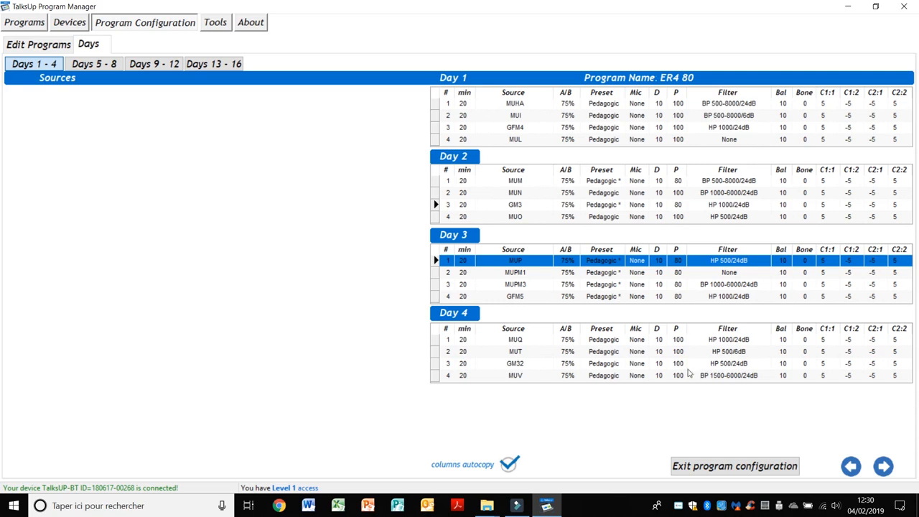
# - Set Day 4 tracks to P 60, then track 2 to P 100 and track 4 to P 80
pyautogui.click(681, 342)
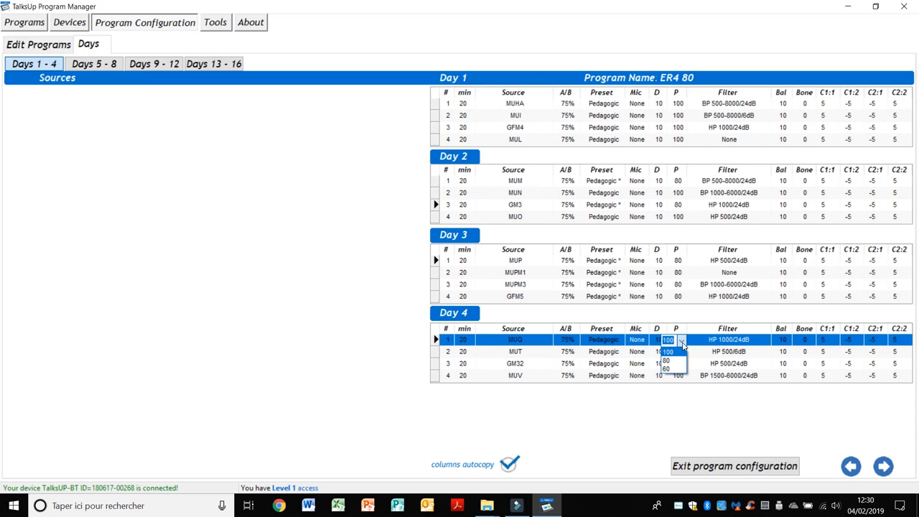
pyautogui.click(670, 371)
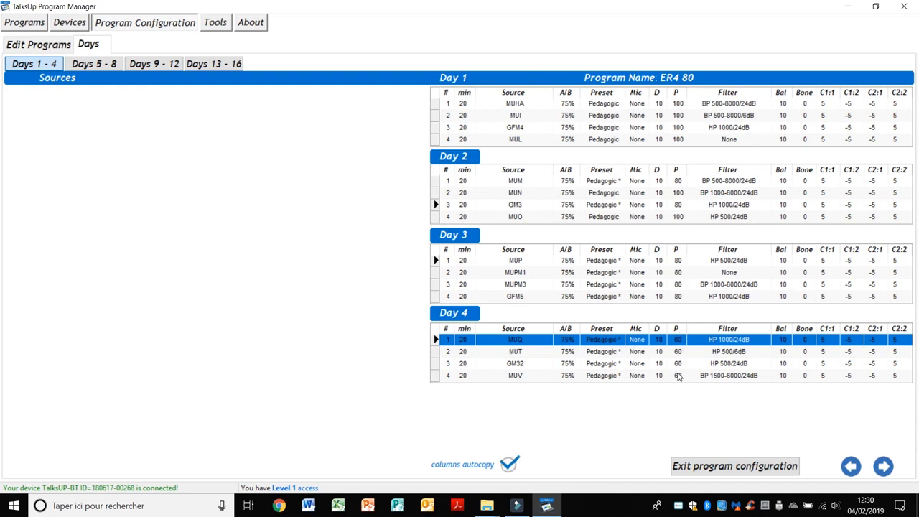
pyautogui.click(679, 352)
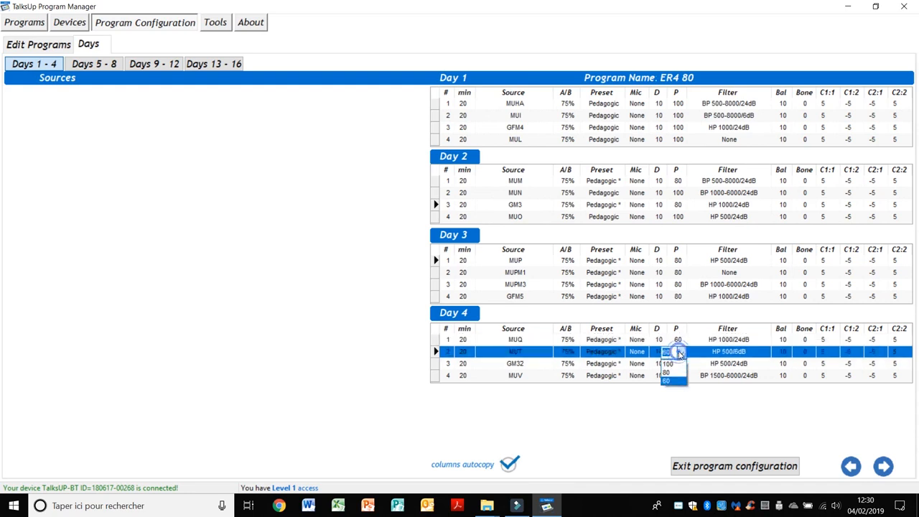
pyautogui.click(673, 367)
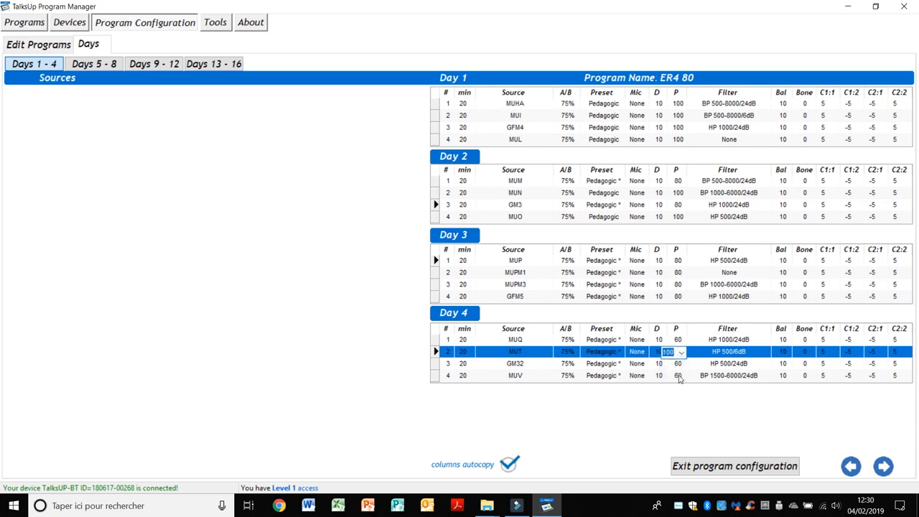
pyautogui.click(676, 376)
pyautogui.click(672, 399)
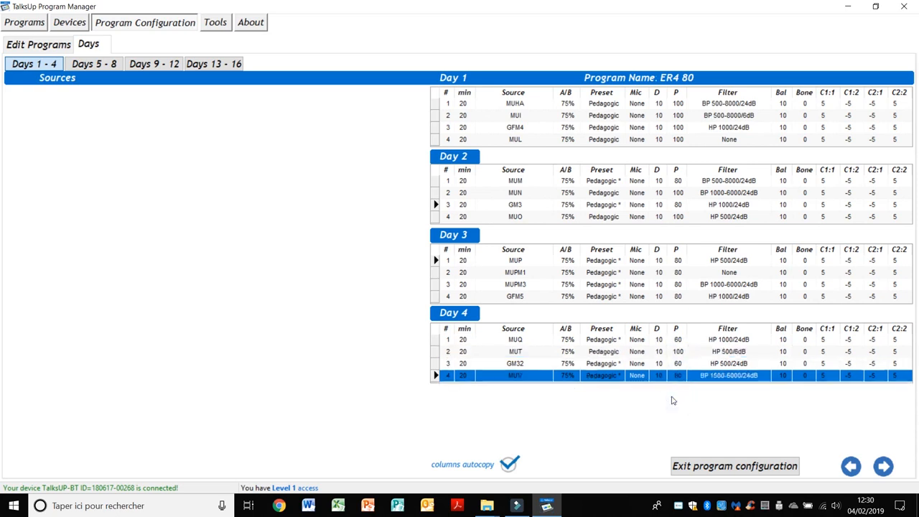
pyautogui.click(593, 261)
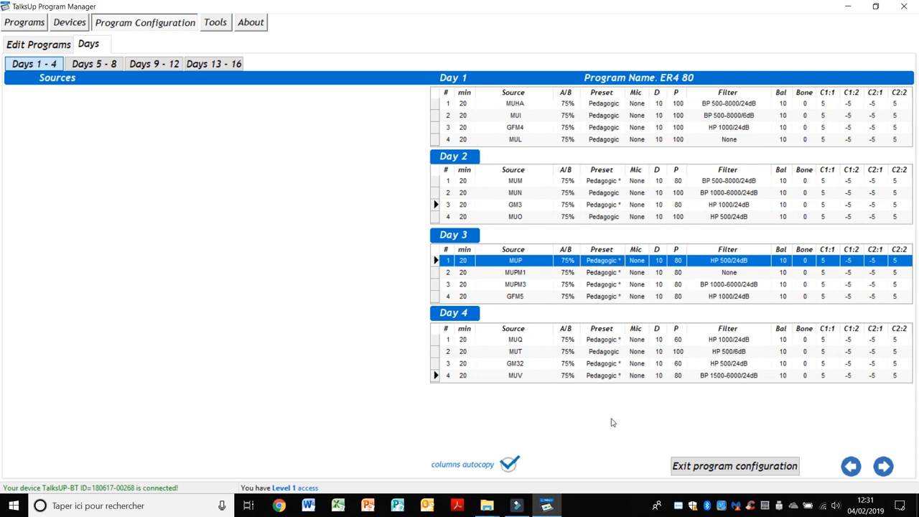
# - Toggle columns autocopy off and on, then set all four Day 4 tracks to P 80
pyautogui.click(510, 463)
pyautogui.click(506, 468)
pyautogui.click(677, 342)
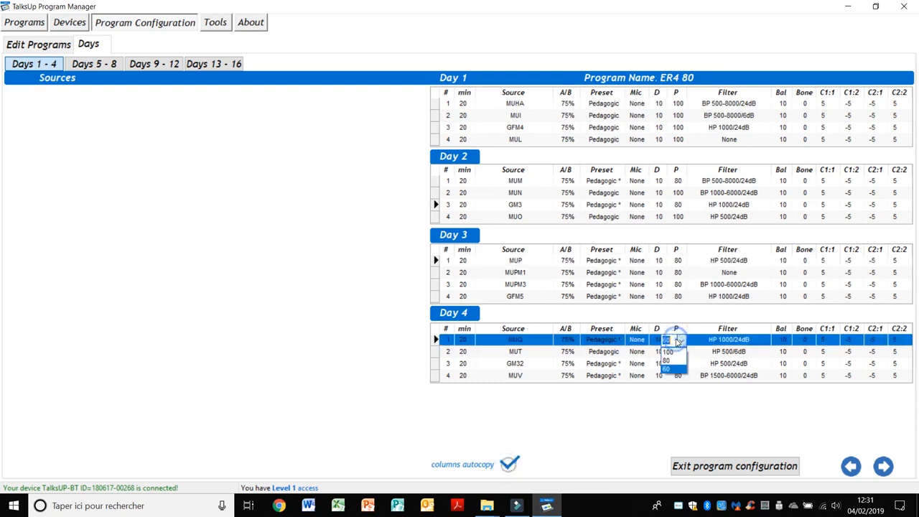
pyautogui.click(671, 362)
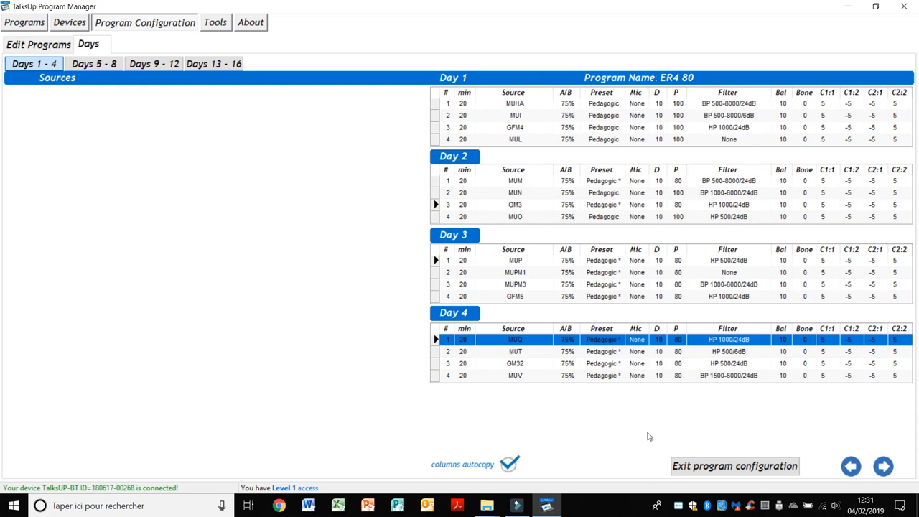
pyautogui.click(155, 63)
# - View Days 13-16, exit program configuration, and select ER4 80 among the CUSTOM programs
pyautogui.click(204, 64)
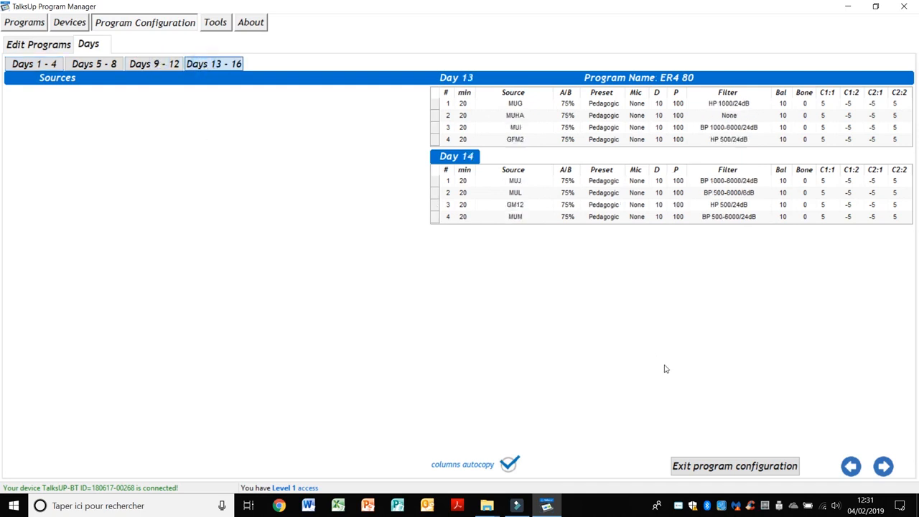
pyautogui.click(712, 467)
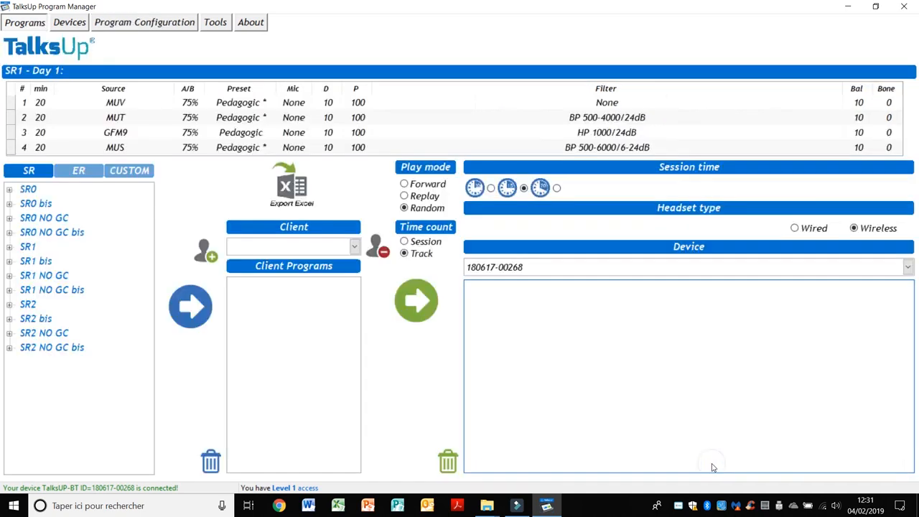
pyautogui.click(136, 172)
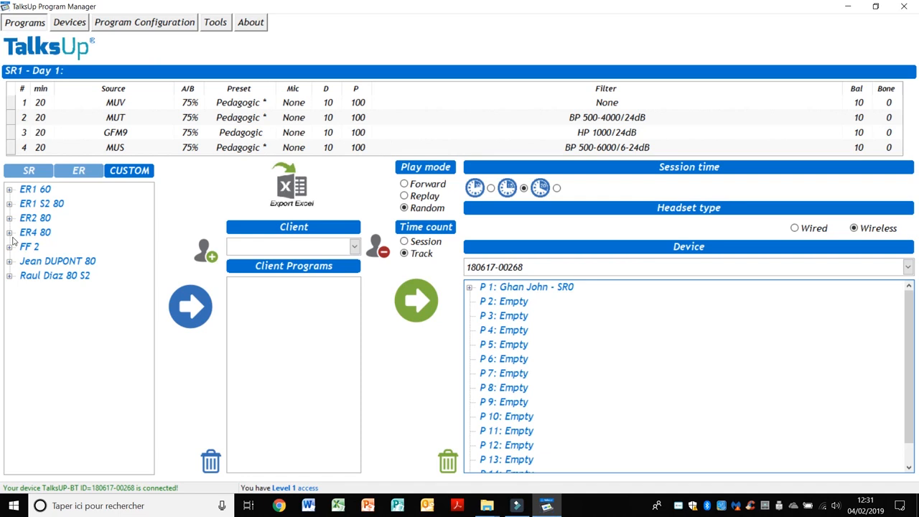
pyautogui.click(34, 234)
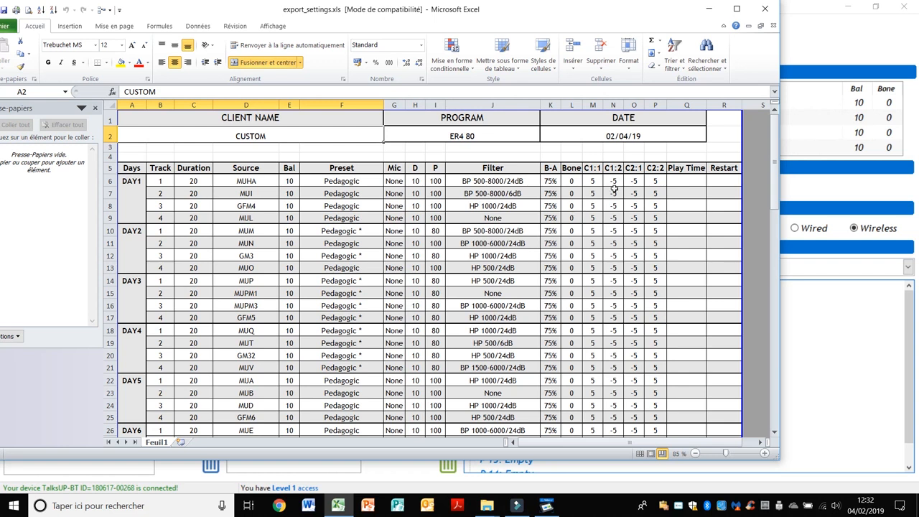
# - Close the exported ER4 80 Excel workbook, discarding changes with Ne pas enregistrer
pyautogui.click(767, 10)
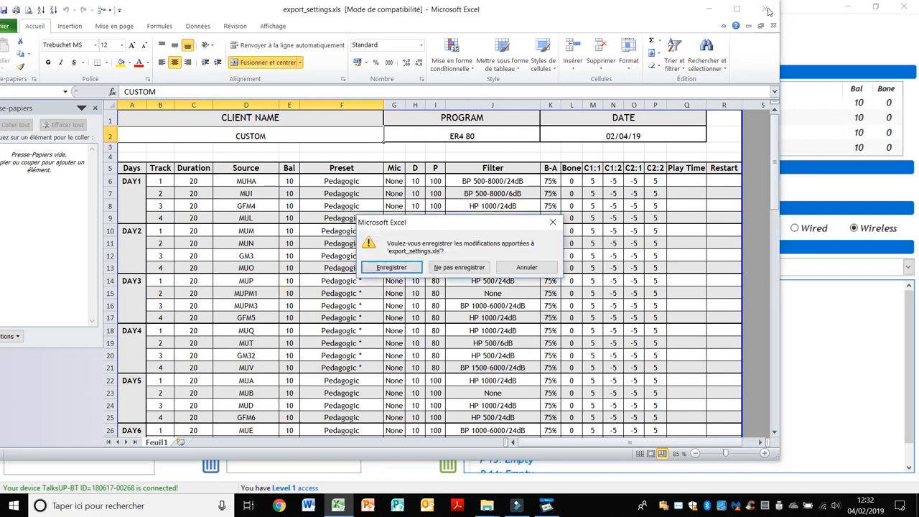
pyautogui.click(460, 272)
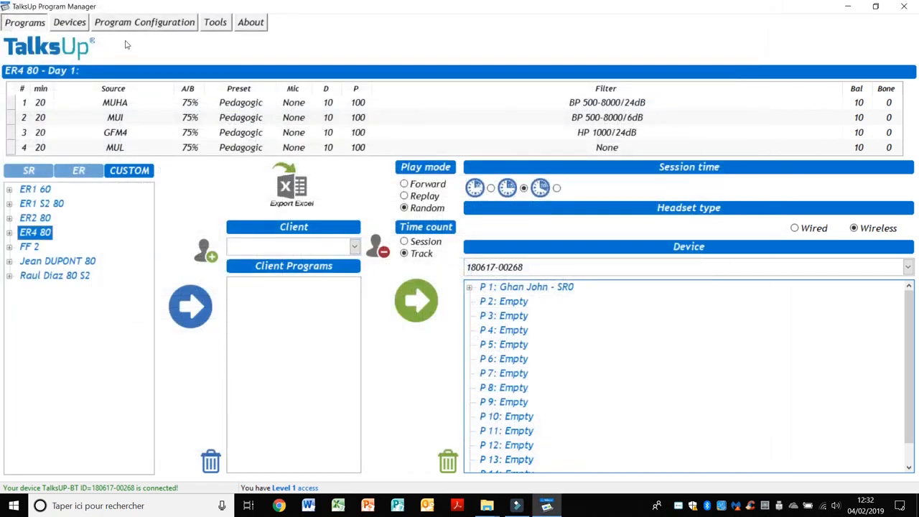
# - On the Edit Programs page, select custom program ER2 80 instead of ER4 80 for export
pyautogui.click(147, 27)
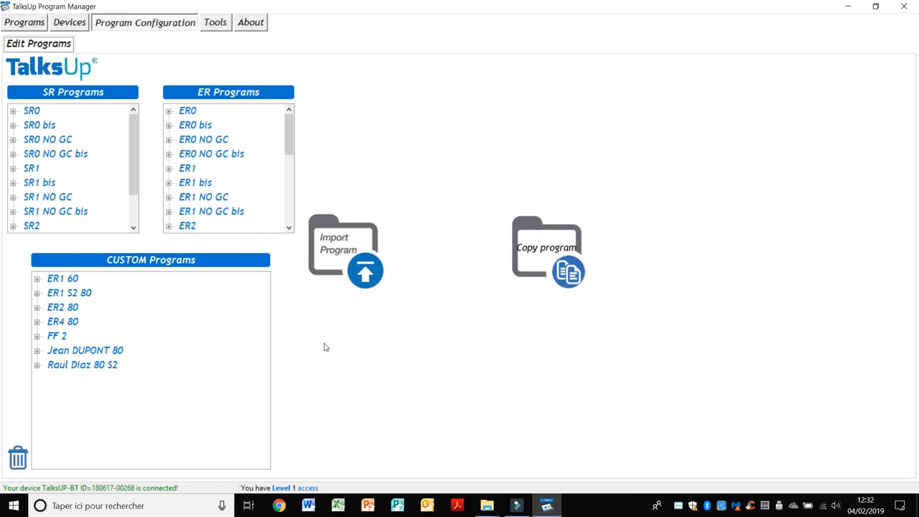
pyautogui.click(72, 324)
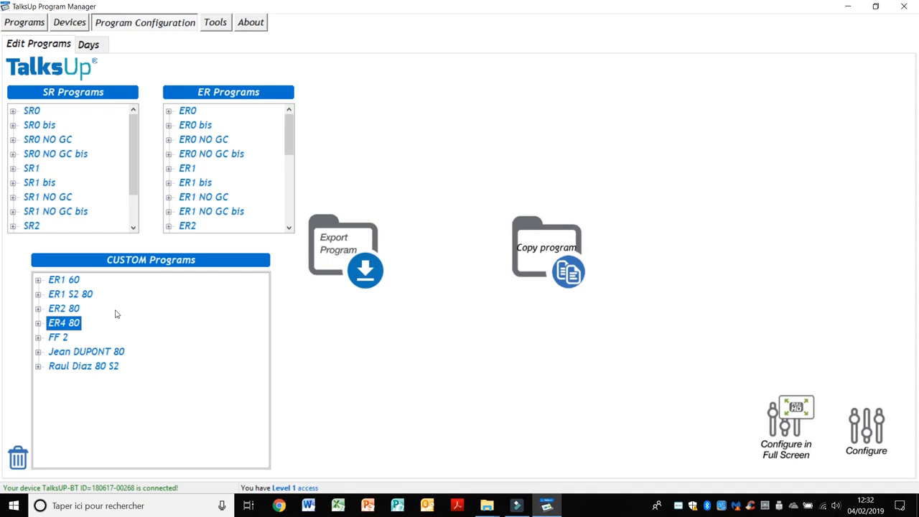
pyautogui.click(78, 309)
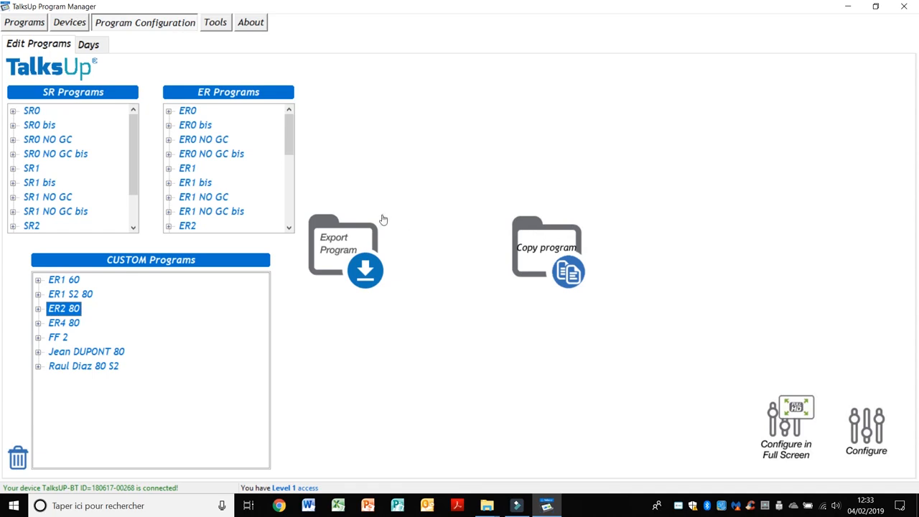
pyautogui.click(360, 239)
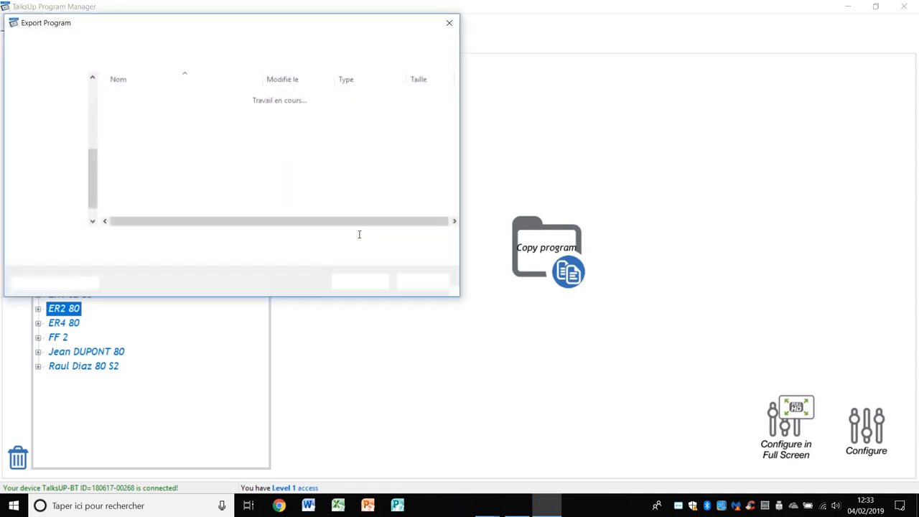
# - Save the export as ER2 80.dat in the Bureau folder at Level 1
pyautogui.click(47, 98)
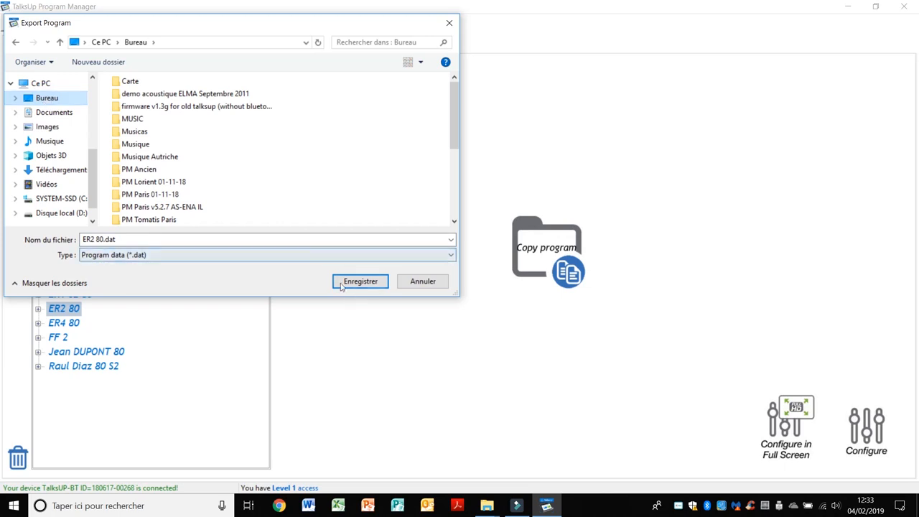
pyautogui.click(169, 242)
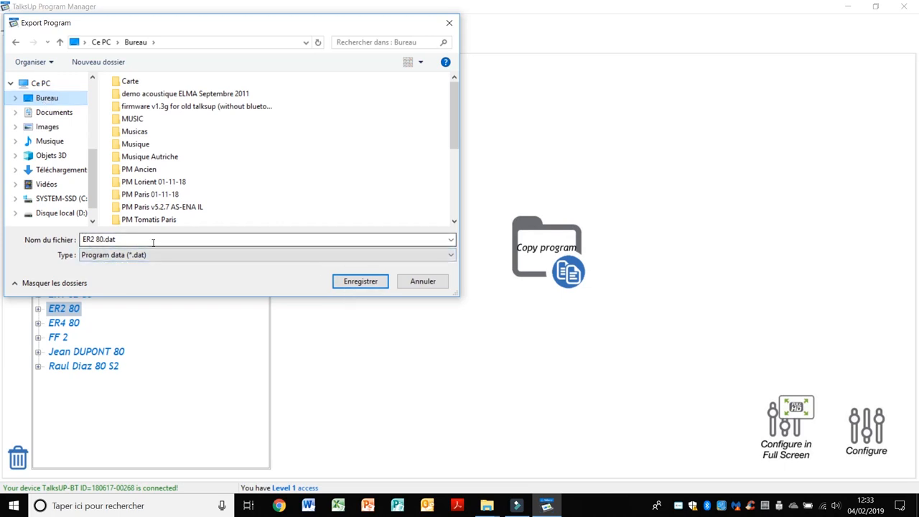
pyautogui.click(367, 283)
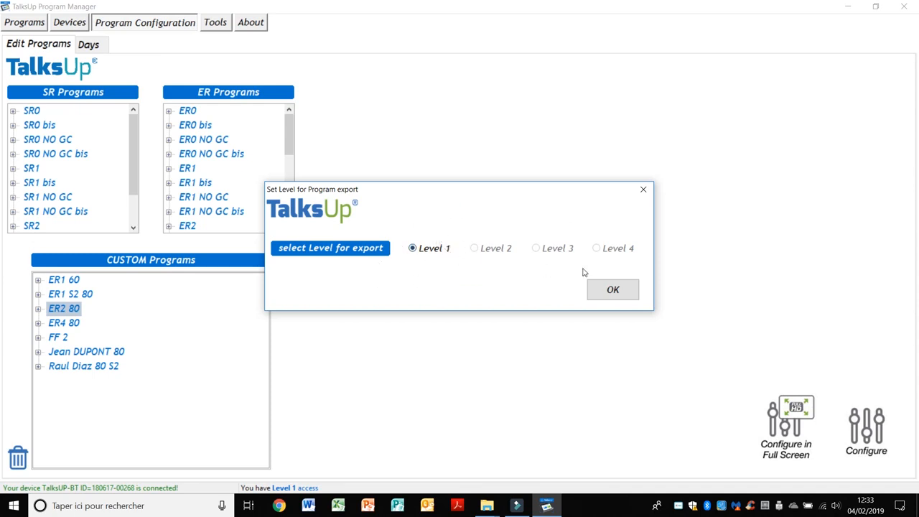
pyautogui.click(613, 290)
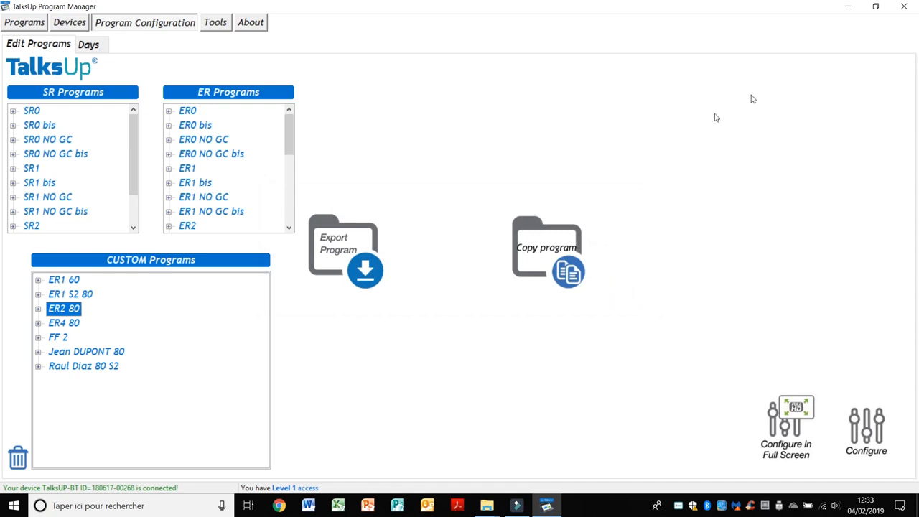
# - Minimize the windows and move ER2 80.dat to an open spot on the desktop
pyautogui.click(848, 6)
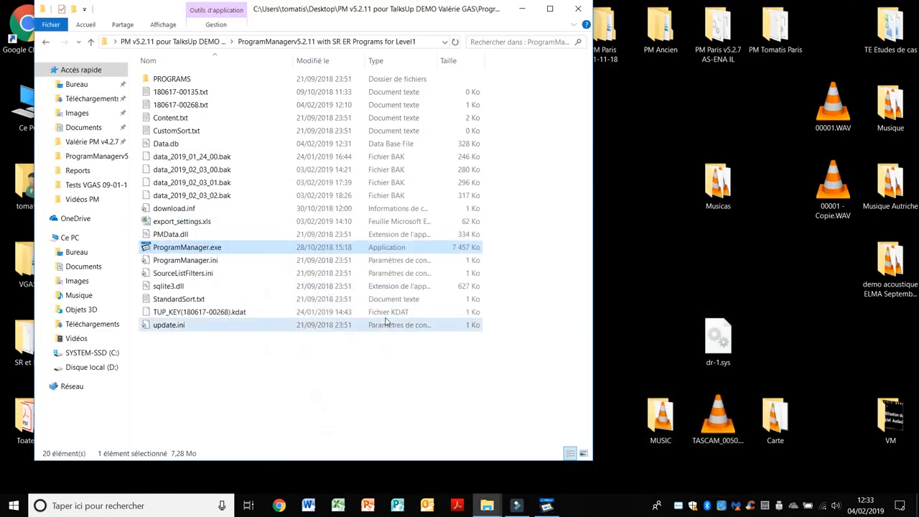
pyautogui.click(523, 9)
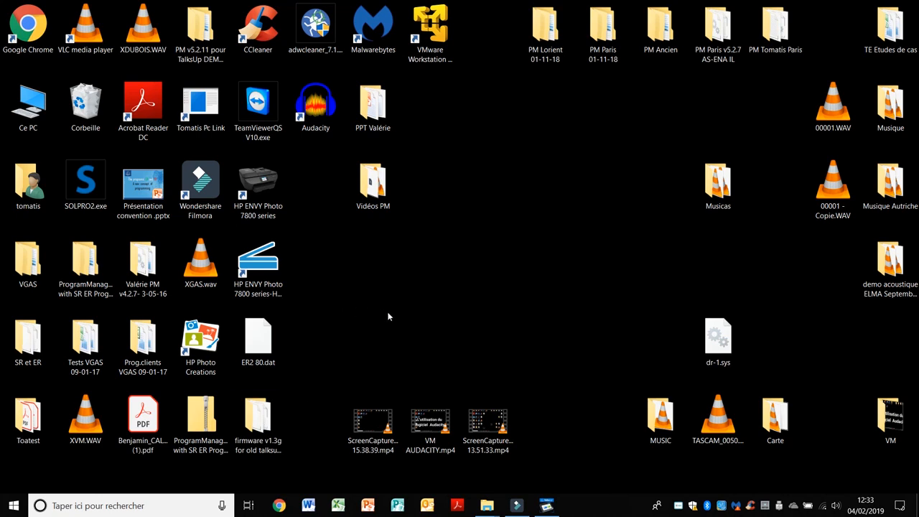
pyautogui.moveTo(262, 337); pyautogui.dragTo(488, 176)
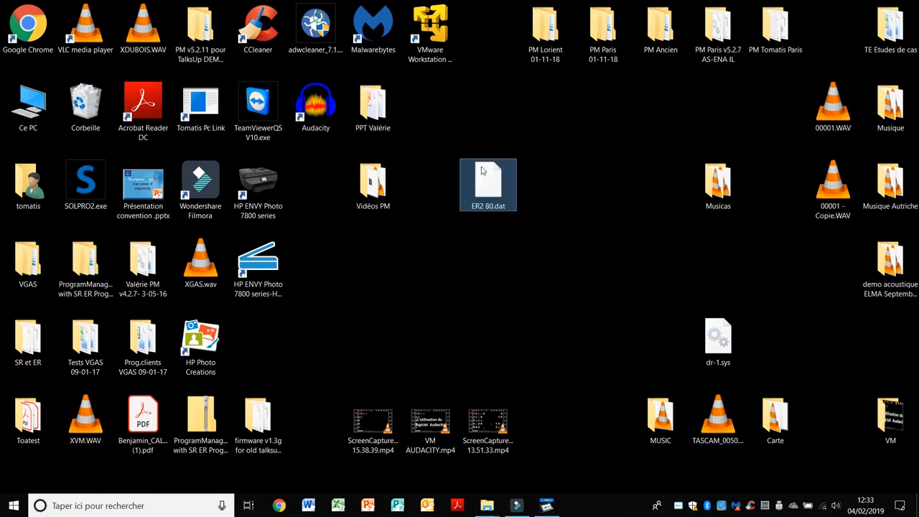
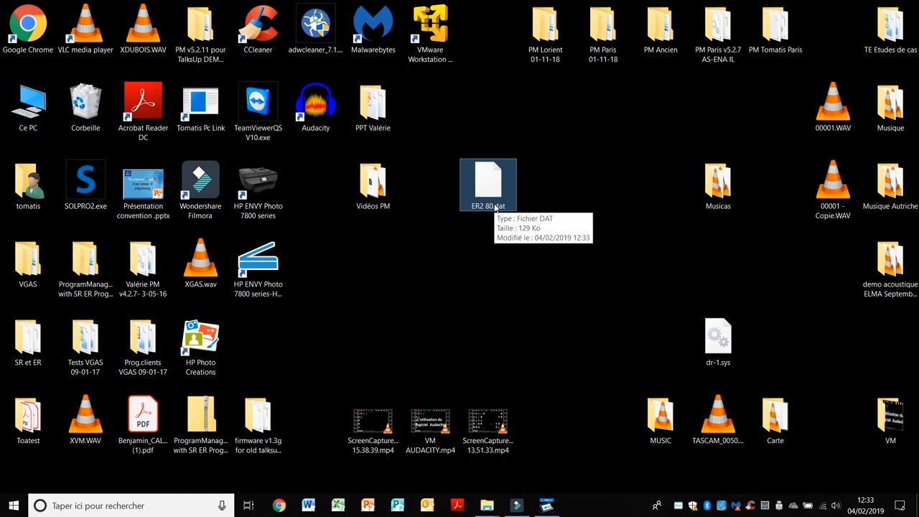
# - Restore the TalksUp Program Manager window and deselect the ER2 80 custom program
pyautogui.click(547, 507)
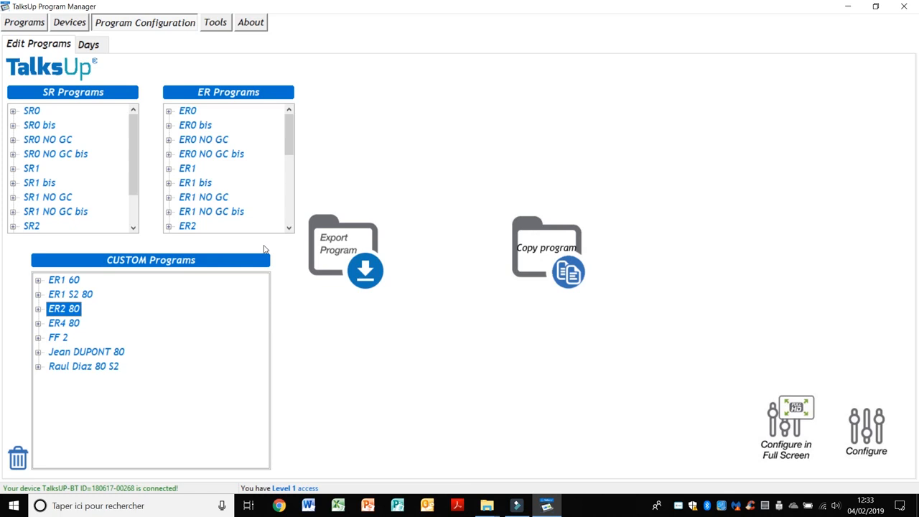
pyautogui.click(217, 198)
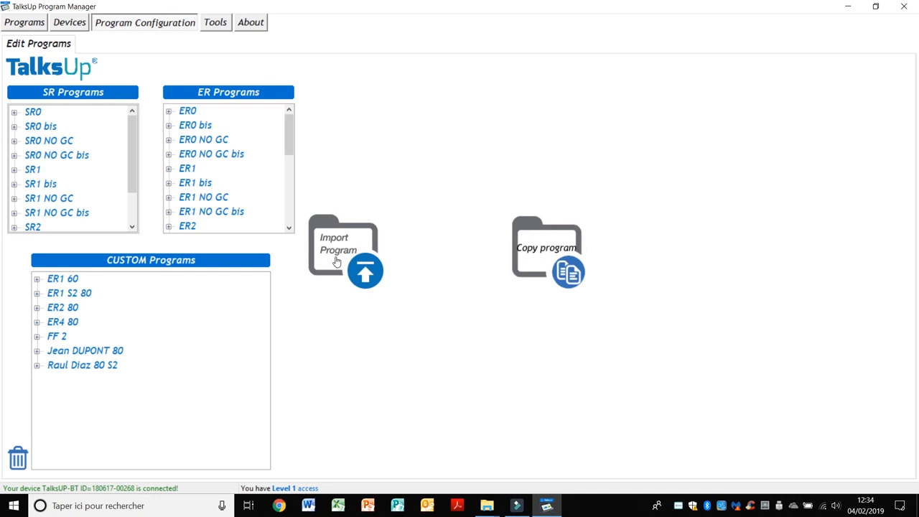
# - Import ER2 80.dat from the desktop as a new custom program
pyautogui.click(336, 262)
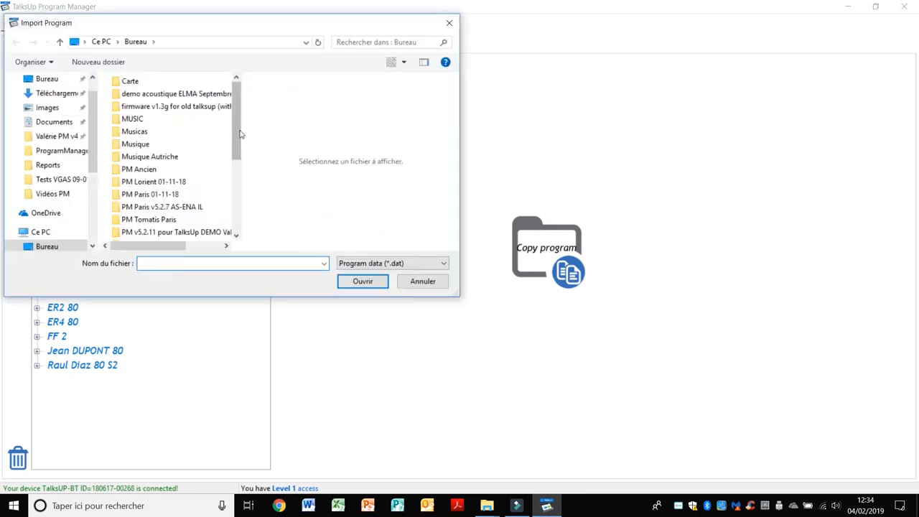
pyautogui.moveTo(238, 135); pyautogui.dragTo(236, 223)
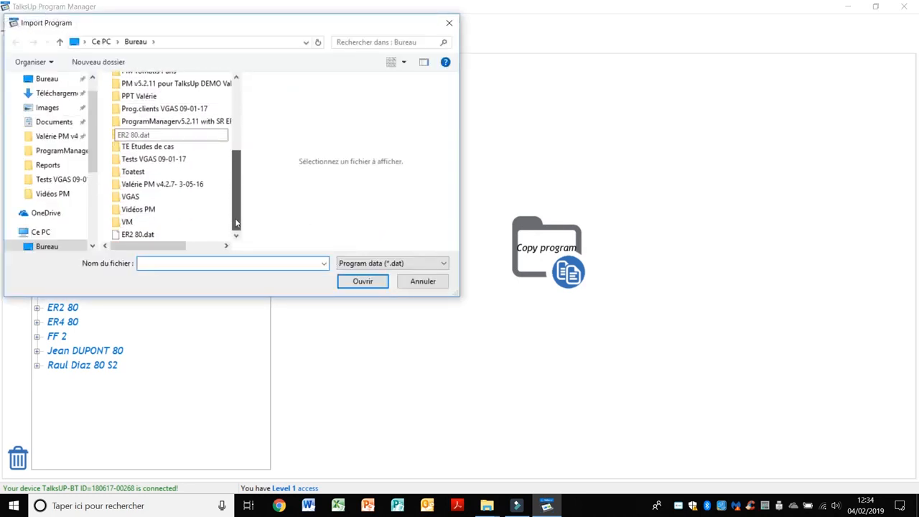
pyautogui.click(127, 236)
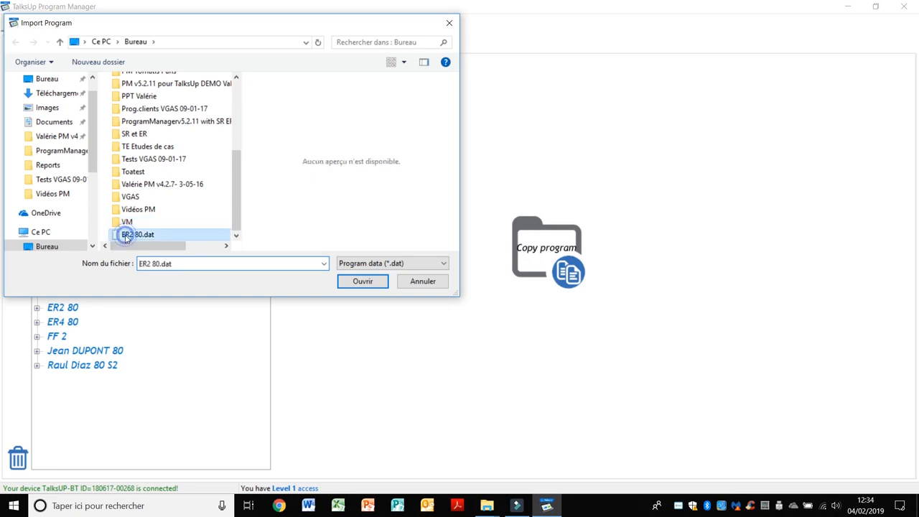
pyautogui.click(361, 281)
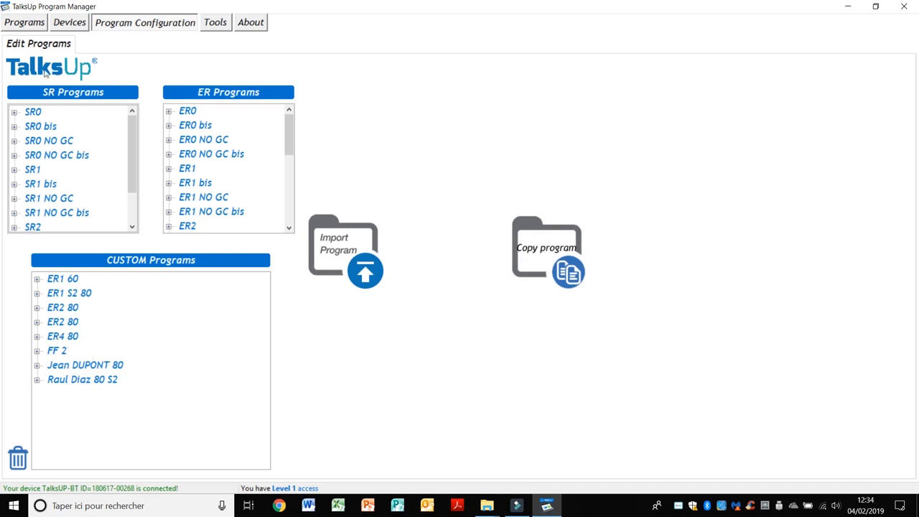
pyautogui.click(36, 24)
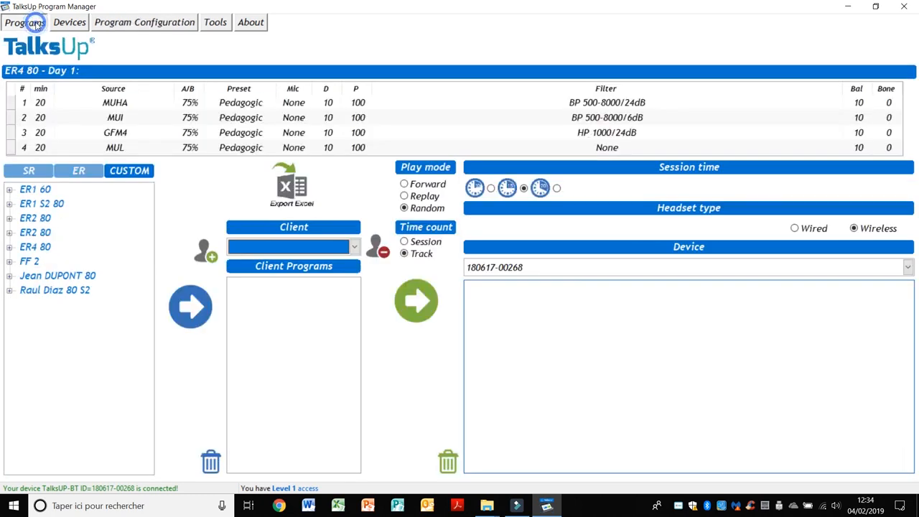
# - Drag the custom ER2 80 program from the CUSTOM list onto device slot P 2
pyautogui.click(130, 172)
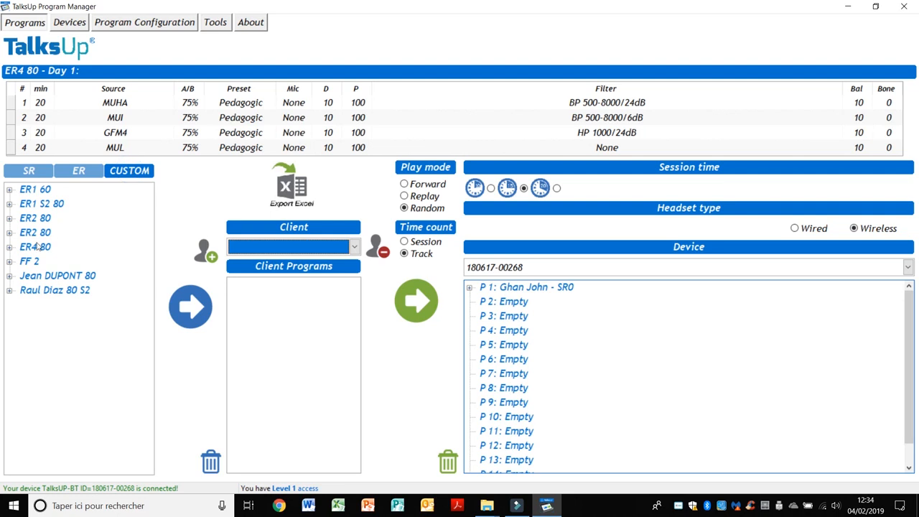
pyautogui.moveTo(32, 234); pyautogui.dragTo(523, 306)
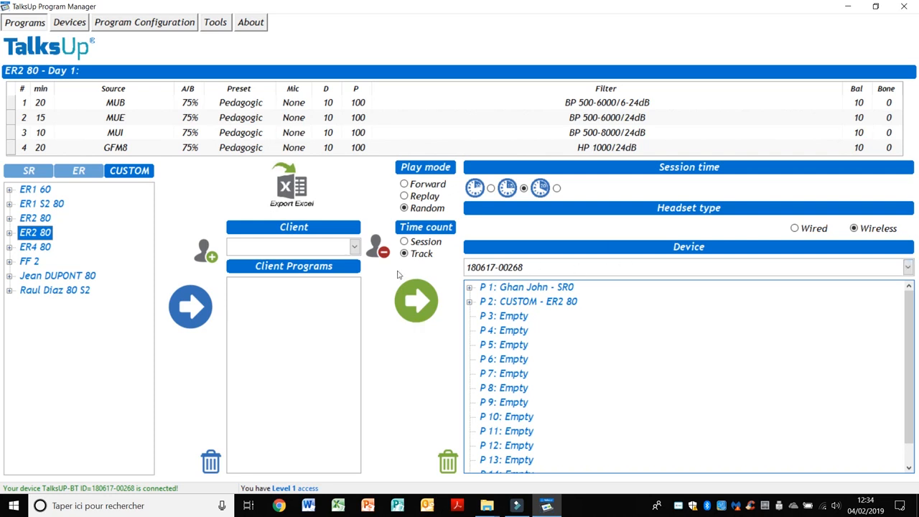
pyautogui.click(166, 22)
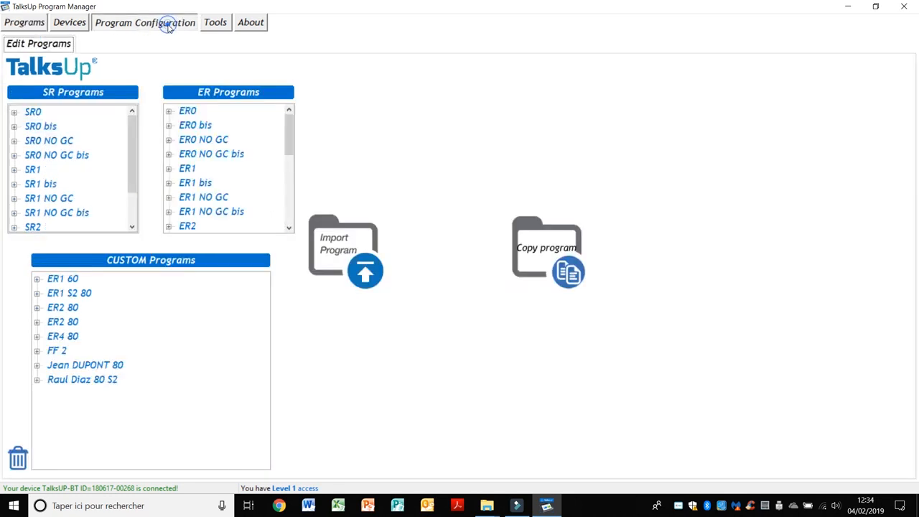
# - Delete the duplicate ER2 80 custom program and confirm the deletion
pyautogui.click(62, 310)
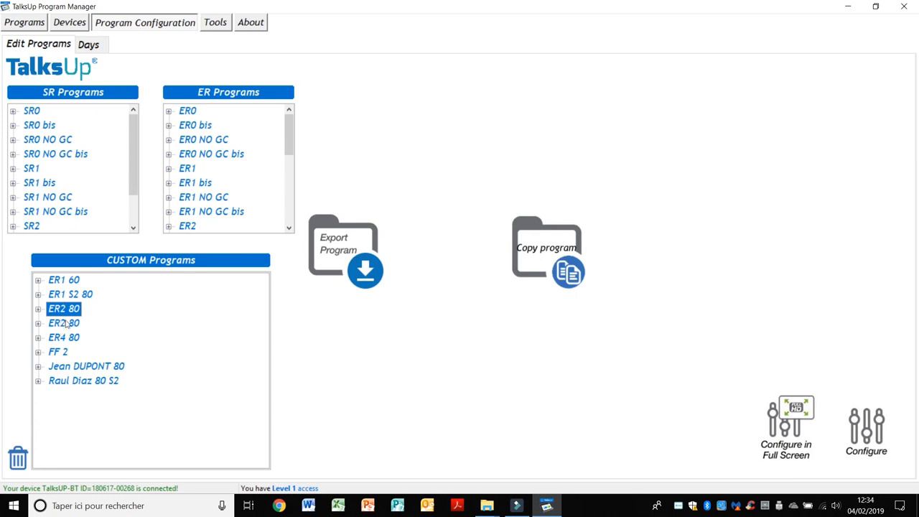
pyautogui.click(17, 458)
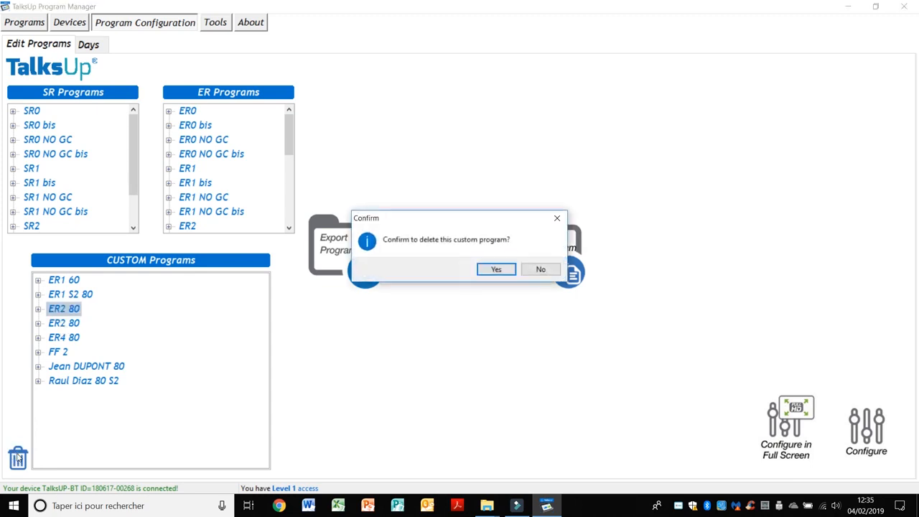
pyautogui.click(497, 270)
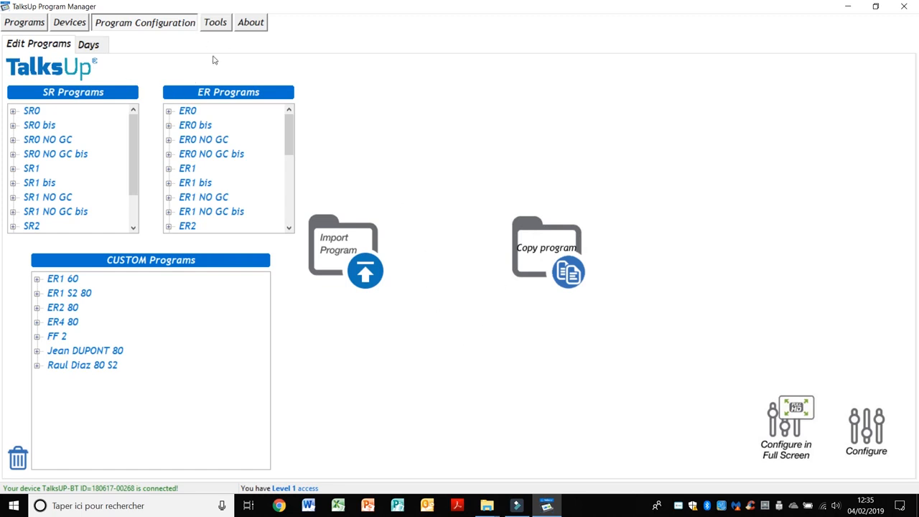
# - Dismiss the select-a-program message and select the ER0 program
pyautogui.click(102, 45)
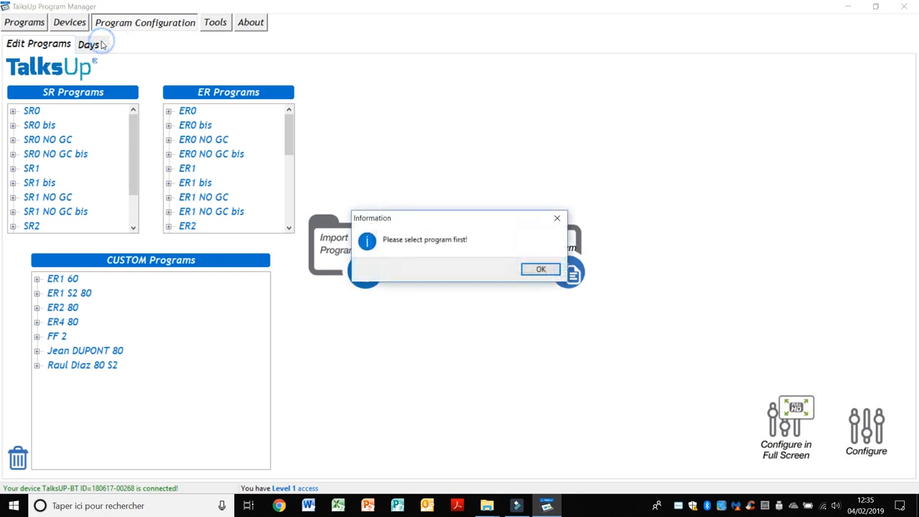
pyautogui.click(538, 271)
pyautogui.click(191, 114)
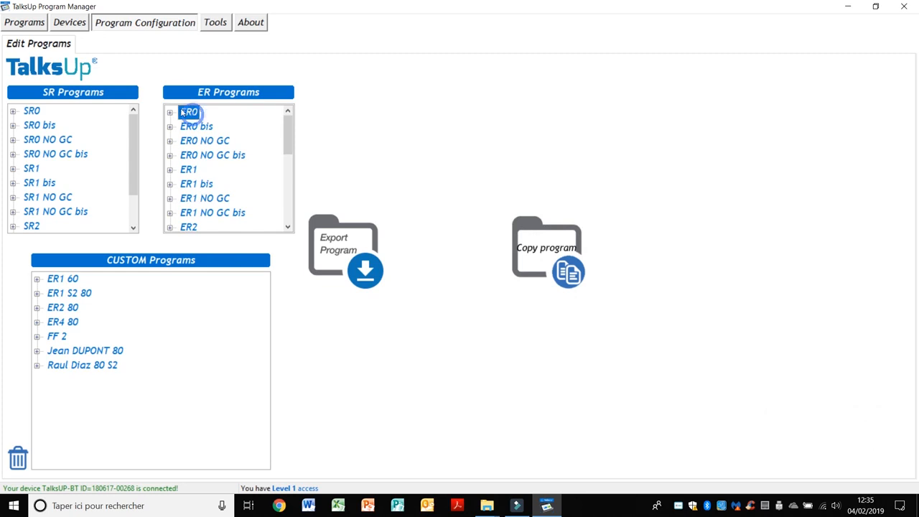
# - Back up the database from the Tools page as data_2019_02_04_00.bak
pyautogui.click(215, 22)
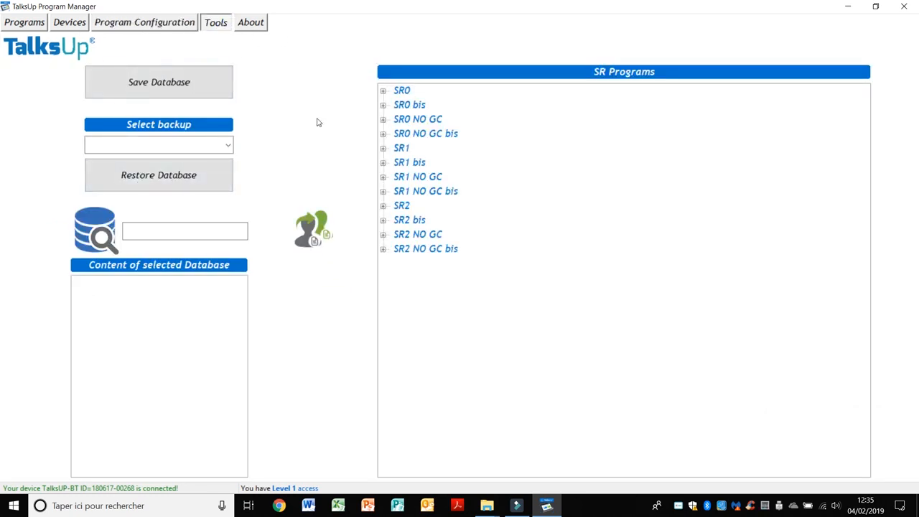
pyautogui.click(172, 96)
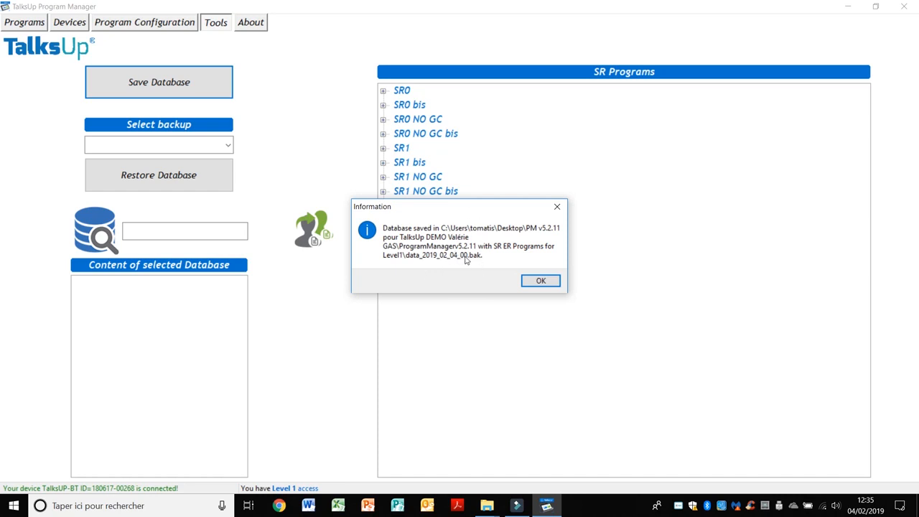
pyautogui.click(546, 282)
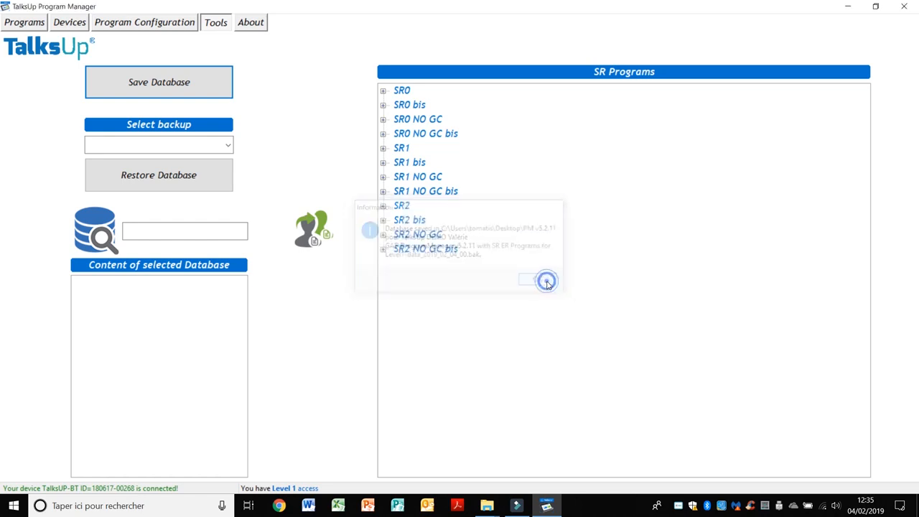
pyautogui.click(24, 24)
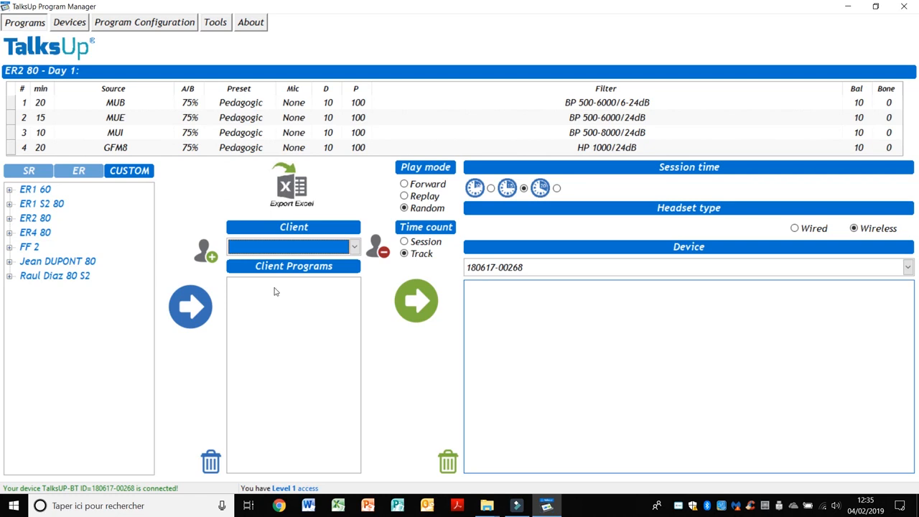
# - Remove the client holding SR0 and SR1 and verify it's gone from the client list
pyautogui.click(354, 246)
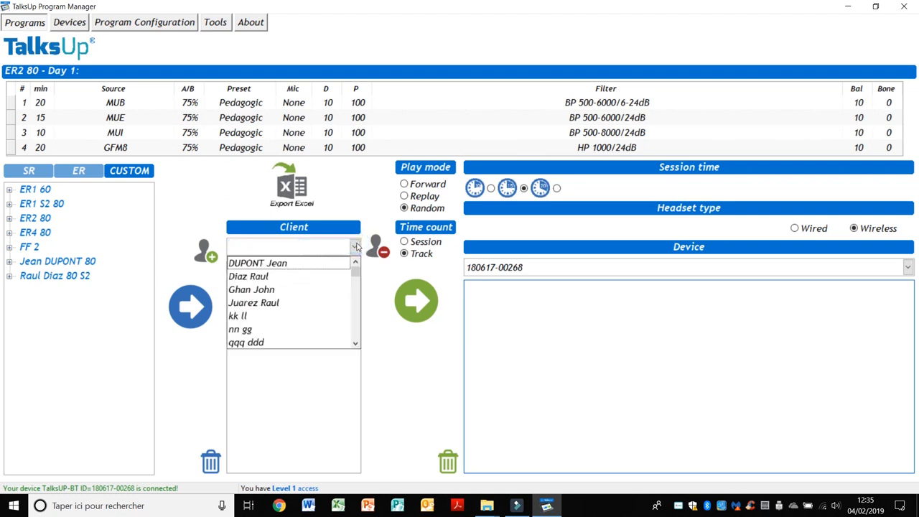
pyautogui.click(251, 291)
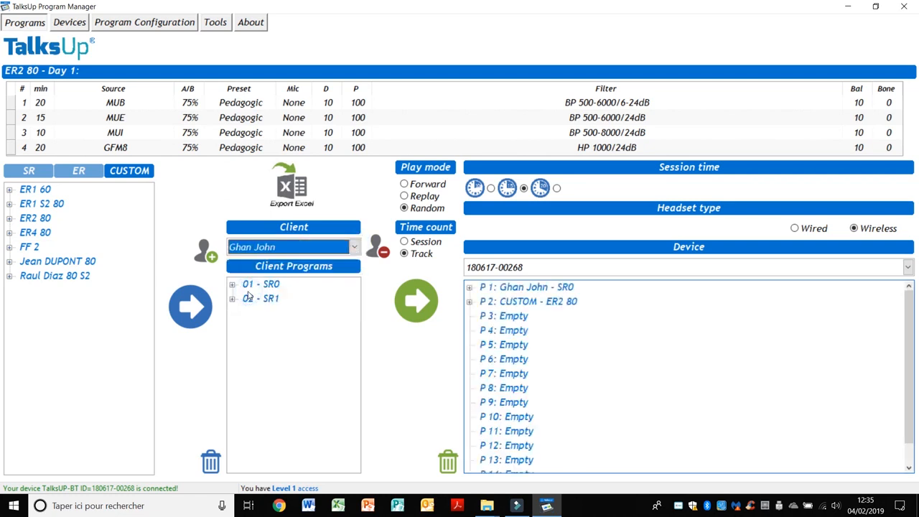
pyautogui.click(382, 253)
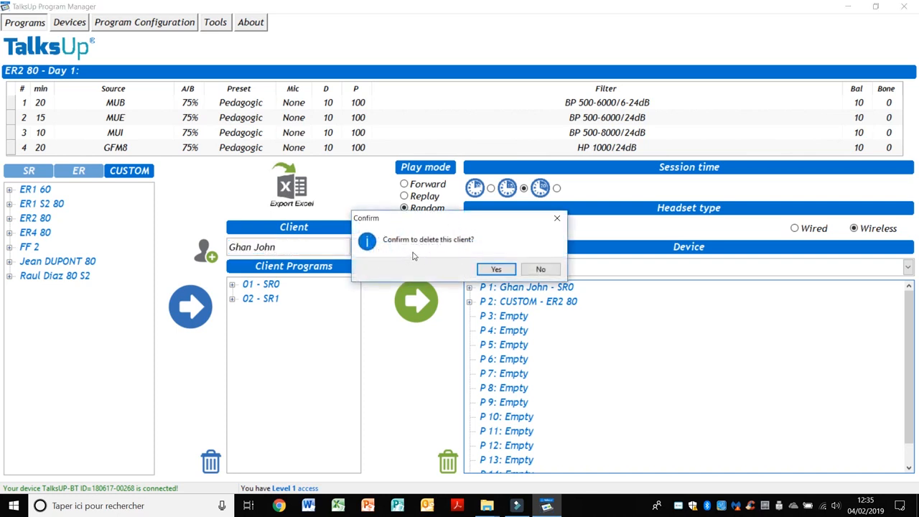
pyautogui.click(498, 272)
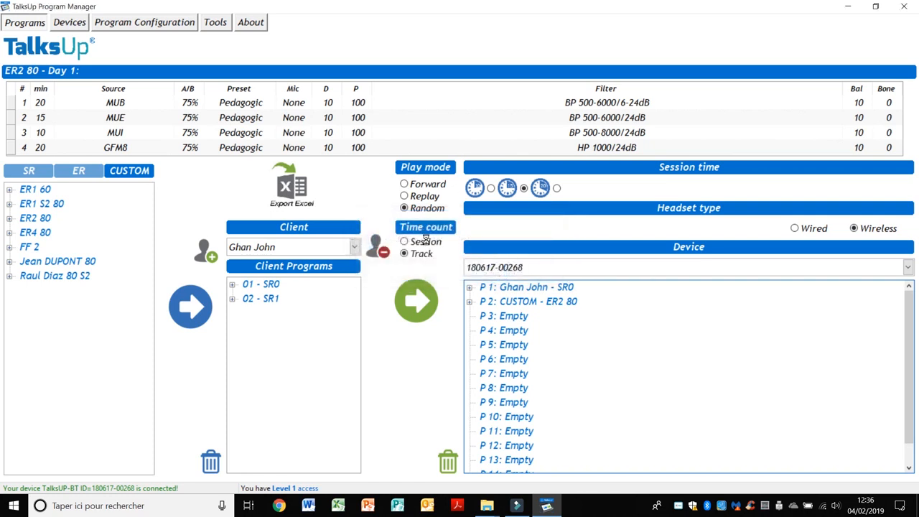
pyautogui.click(355, 247)
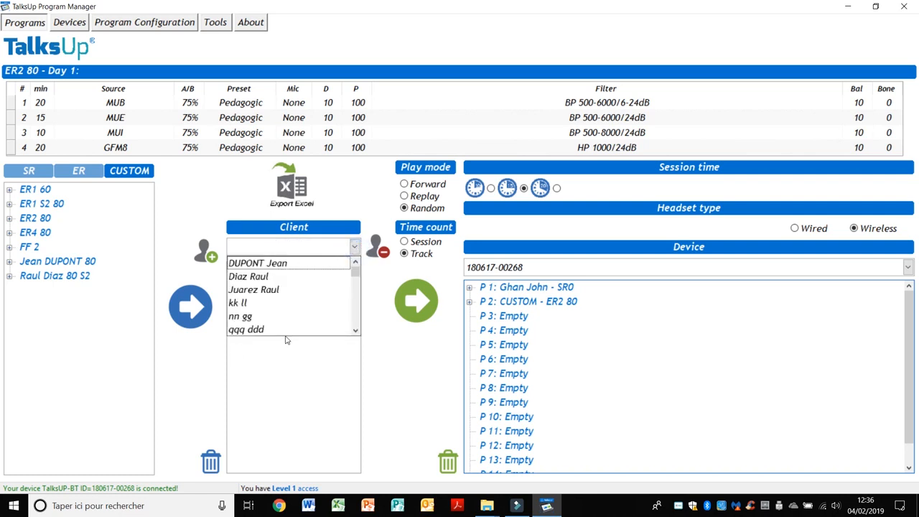
pyautogui.click(216, 22)
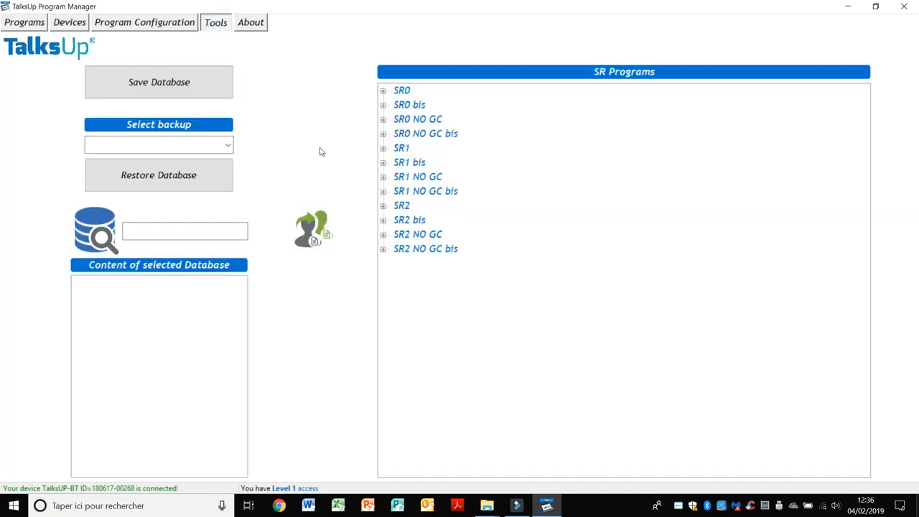
# - Pick data_2019_02_04_00.bak from the backup list and restore it, accepting the warning
pyautogui.click(227, 146)
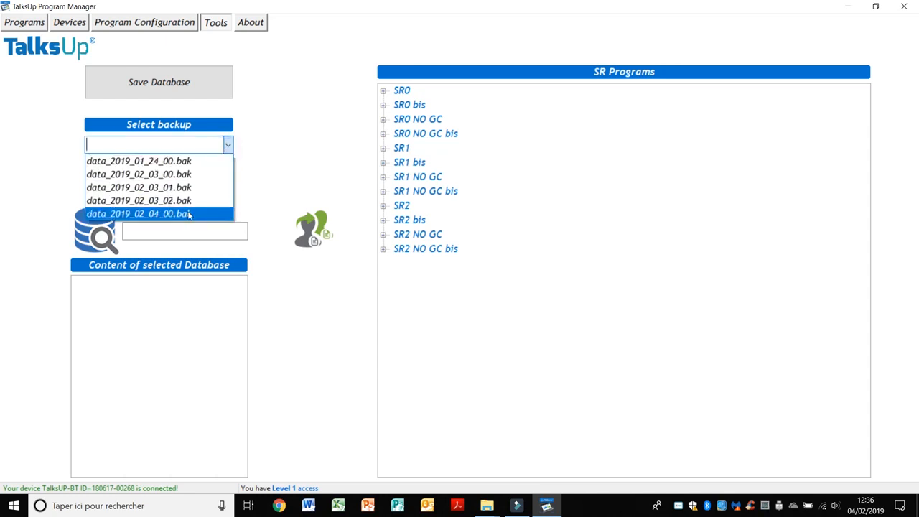
pyautogui.click(189, 214)
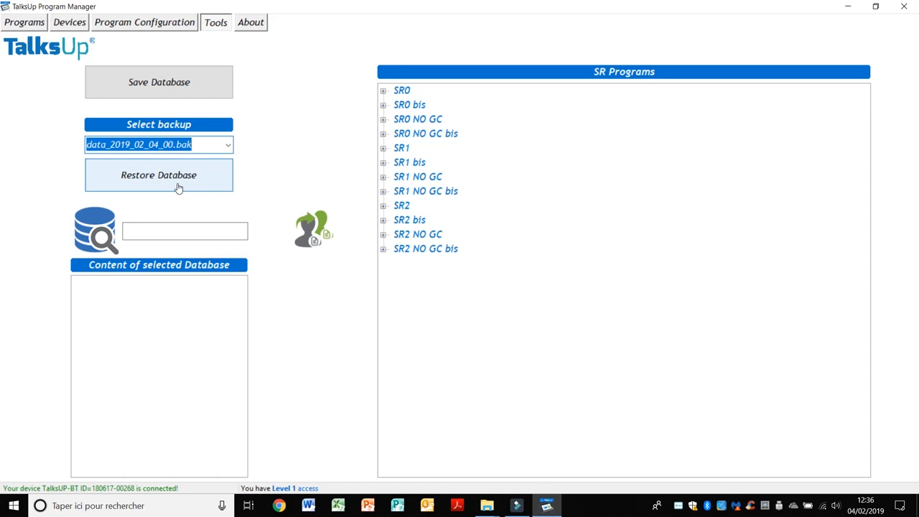
pyautogui.click(179, 188)
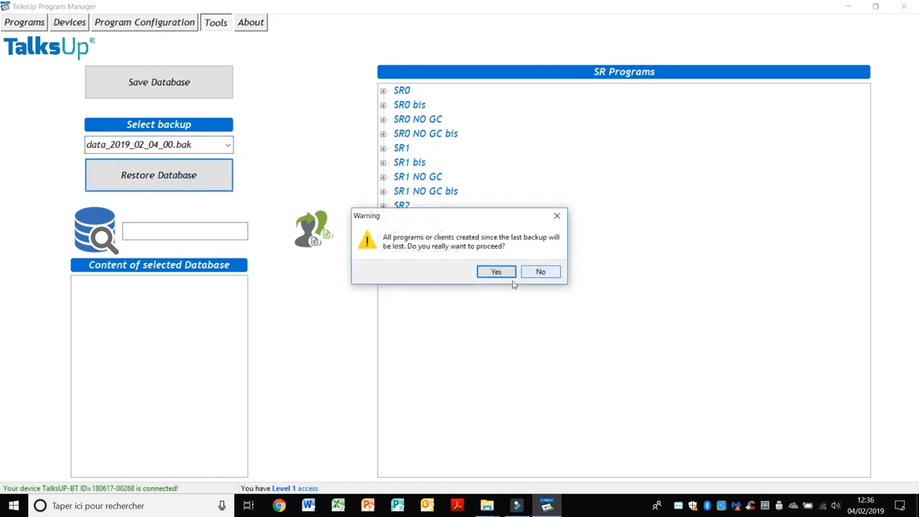
pyautogui.click(494, 272)
pyautogui.click(541, 269)
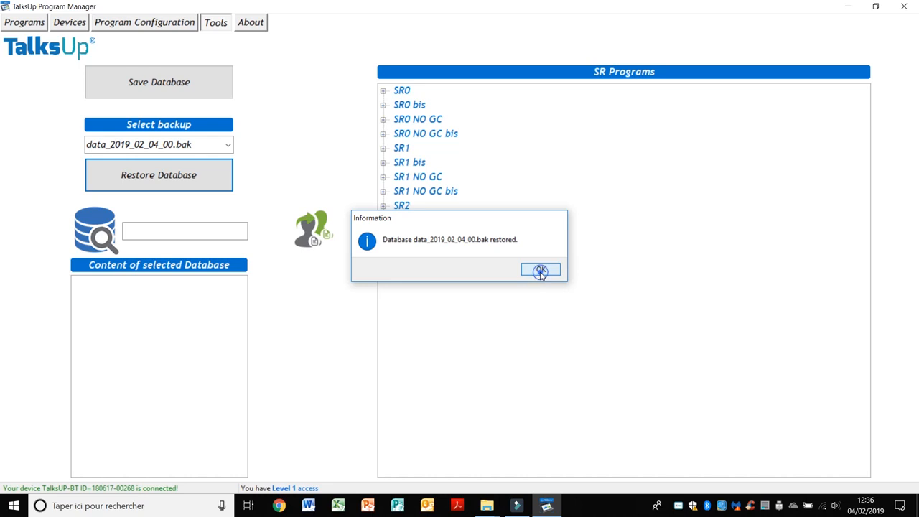
pyautogui.click(20, 22)
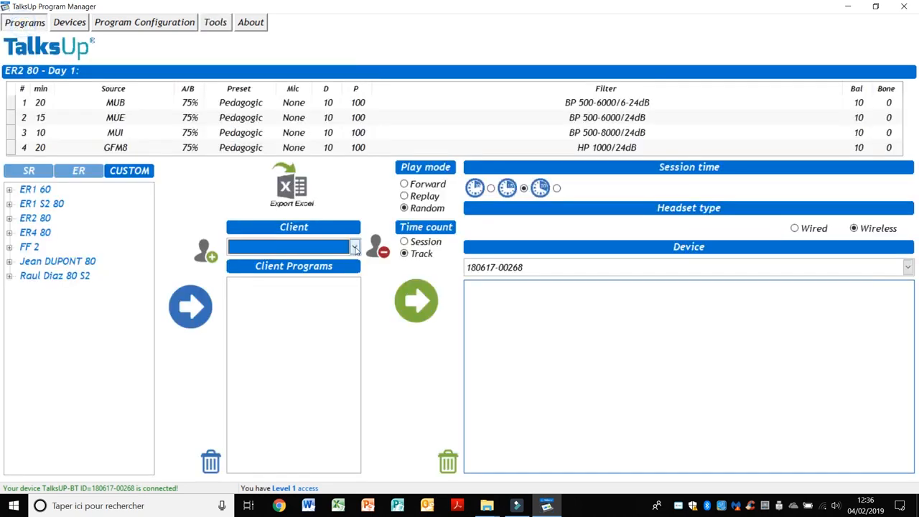
pyautogui.click(354, 247)
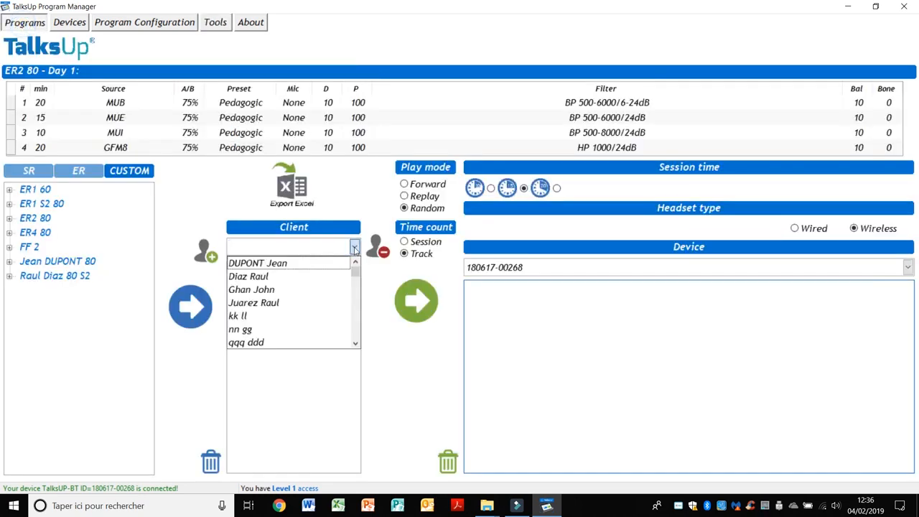
pyautogui.click(251, 290)
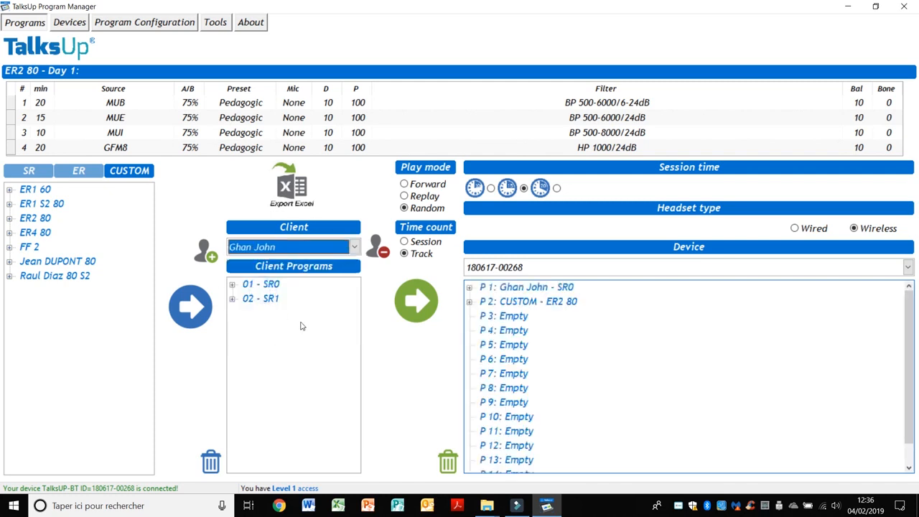
pyautogui.click(214, 20)
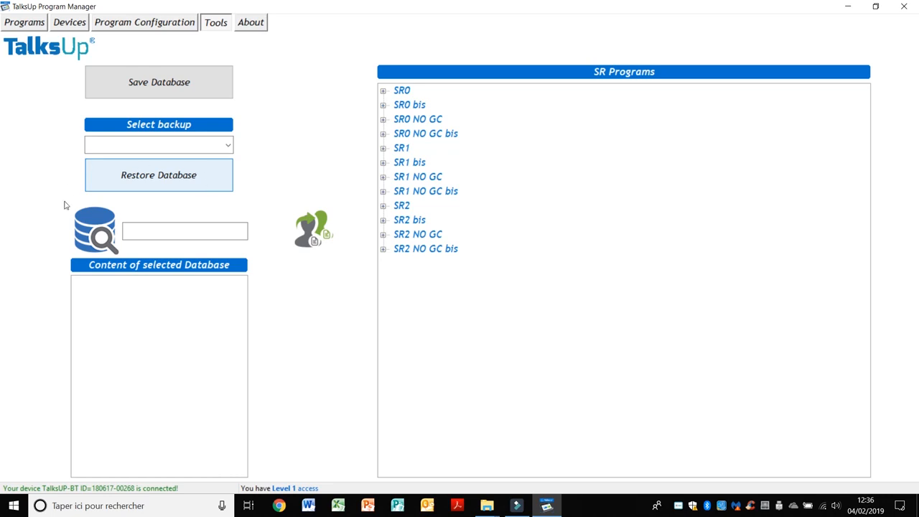
# - Open Data.db through the database search to list its SR programs
pyautogui.click(103, 243)
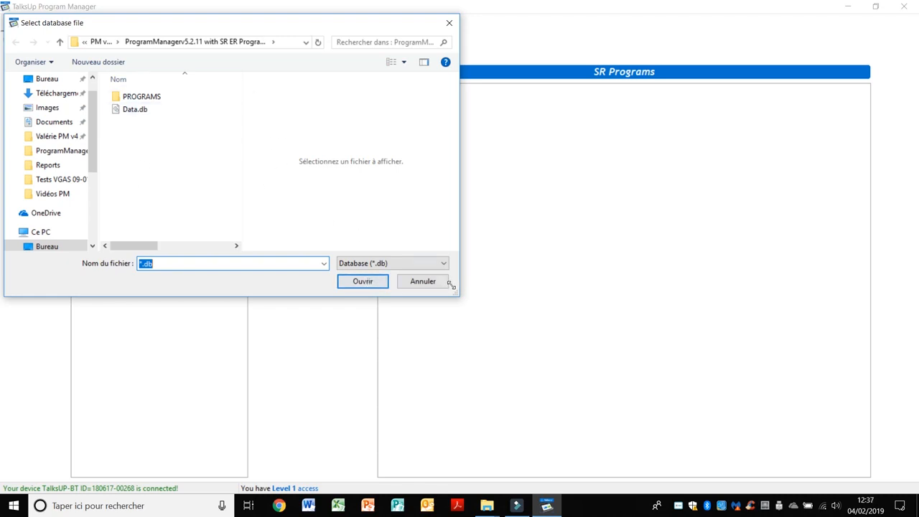
pyautogui.click(369, 285)
pyautogui.click(370, 284)
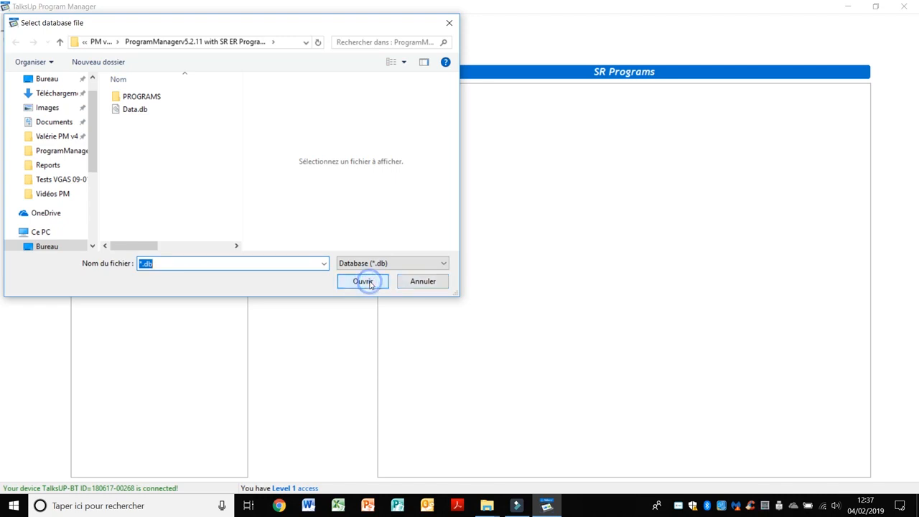
pyautogui.click(135, 109)
pyautogui.click(352, 284)
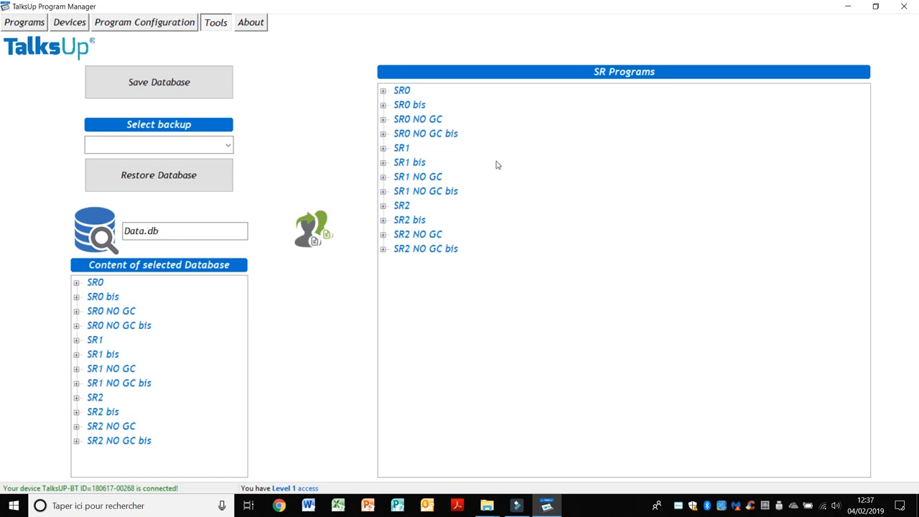
pyautogui.click(26, 24)
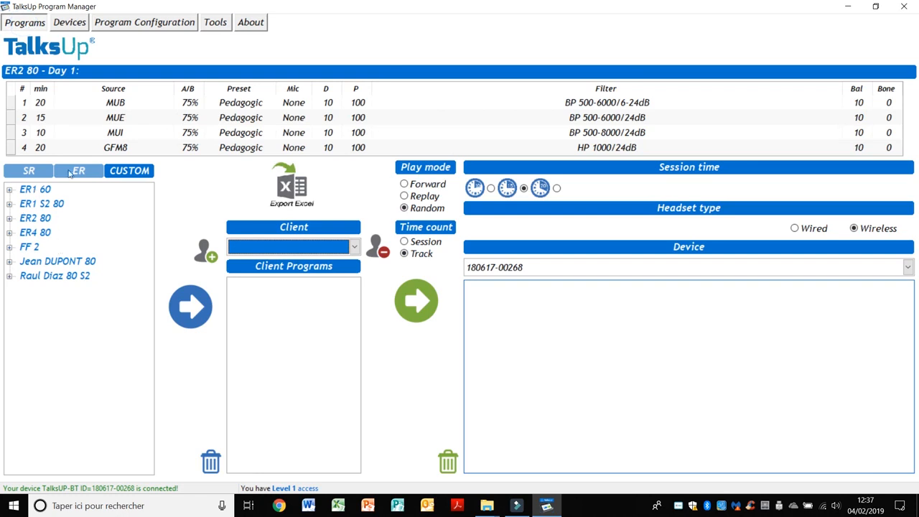
# - Switch from the SR to the ER program list, then view the About page showing version 5.2.11
pyautogui.click(21, 172)
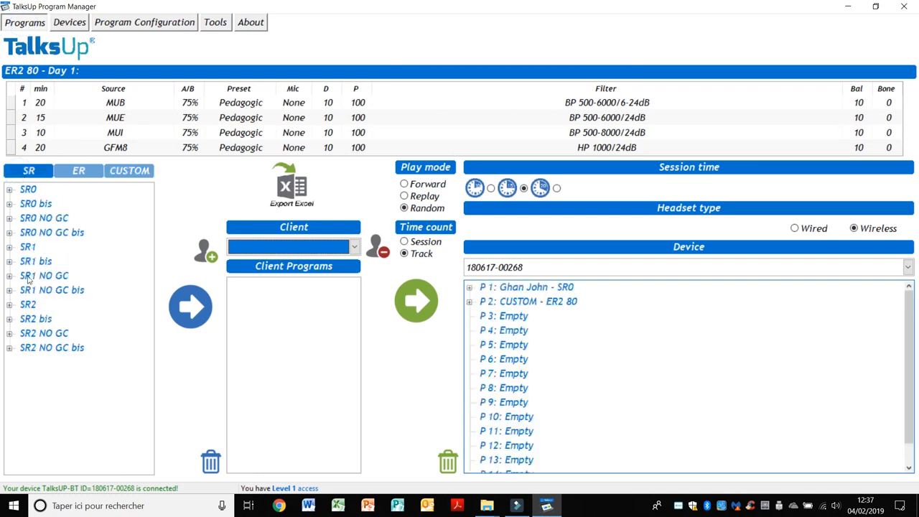
pyautogui.click(90, 173)
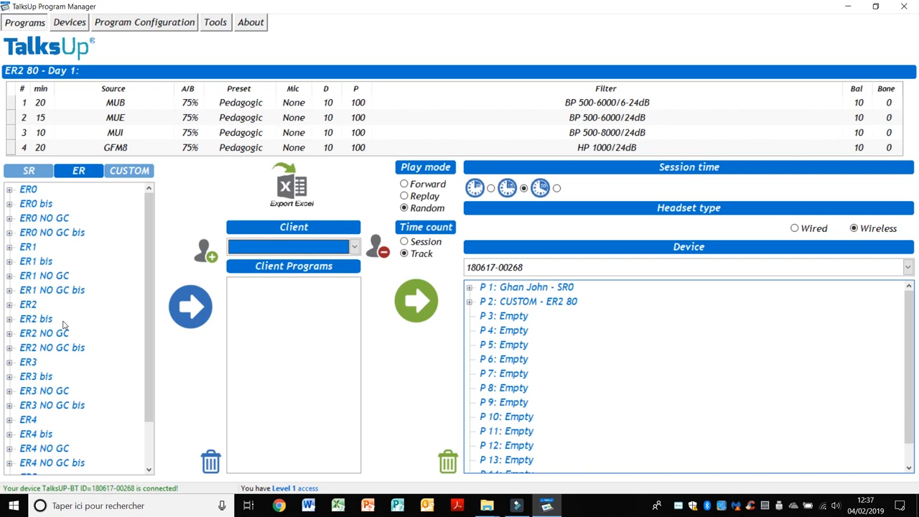
pyautogui.click(245, 26)
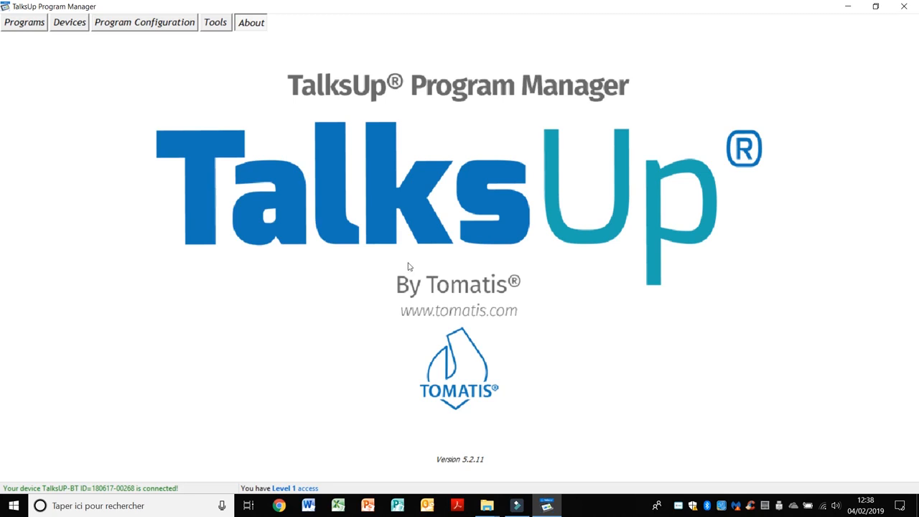
pyautogui.click(224, 24)
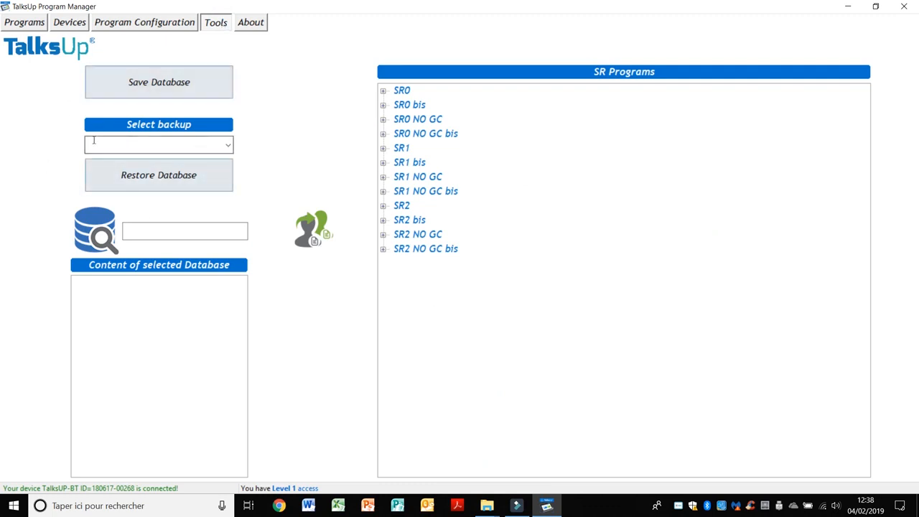
pyautogui.click(141, 26)
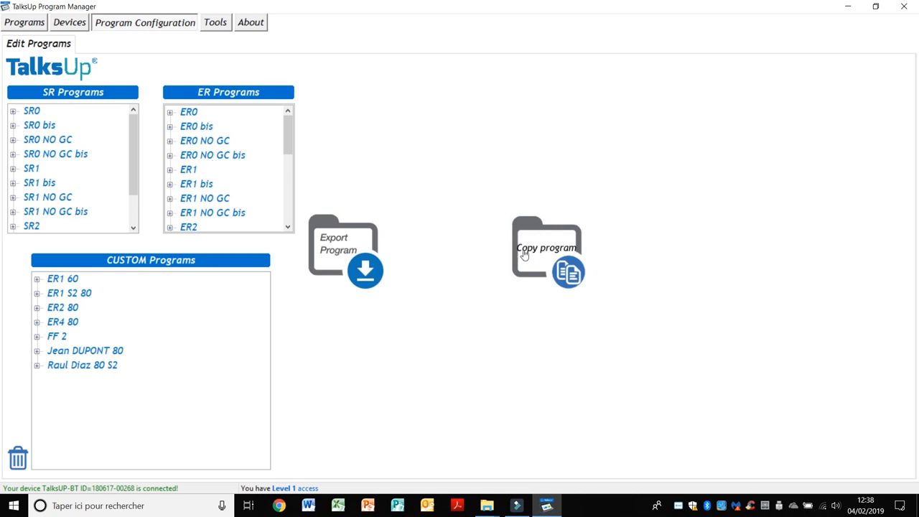
pyautogui.click(63, 352)
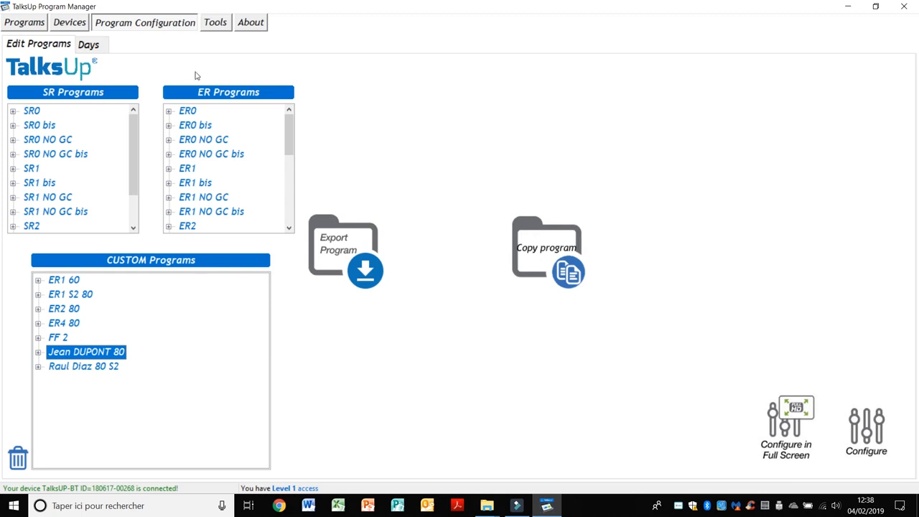
pyautogui.click(71, 24)
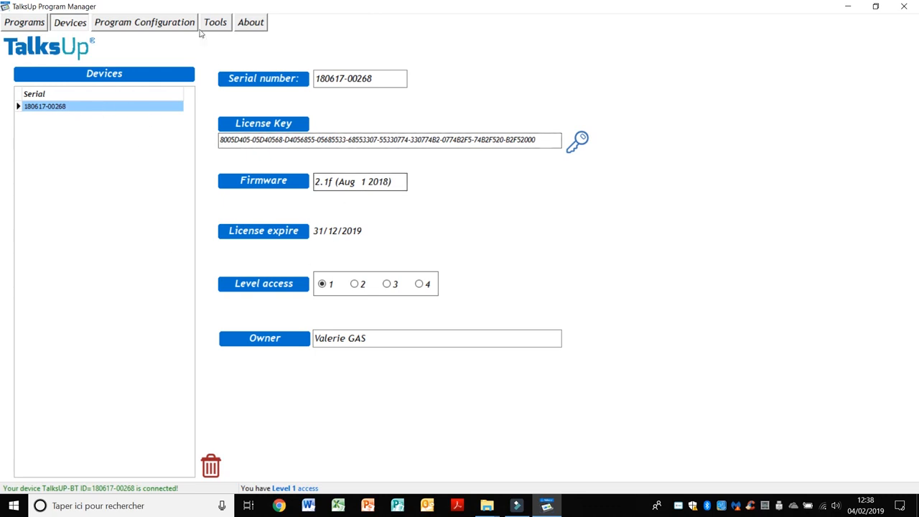
pyautogui.click(29, 24)
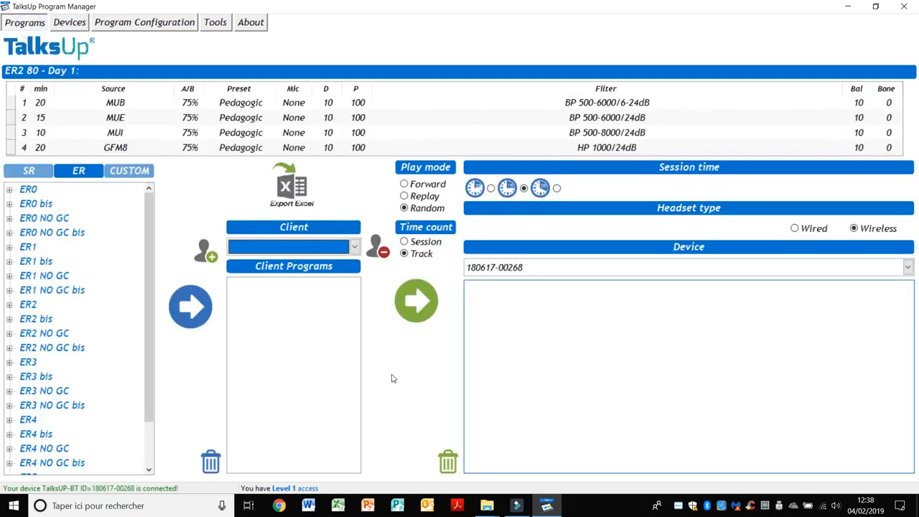
# - Remove the programs in device slots P 1 and P 2 so every slot reads Empty
pyautogui.click(126, 172)
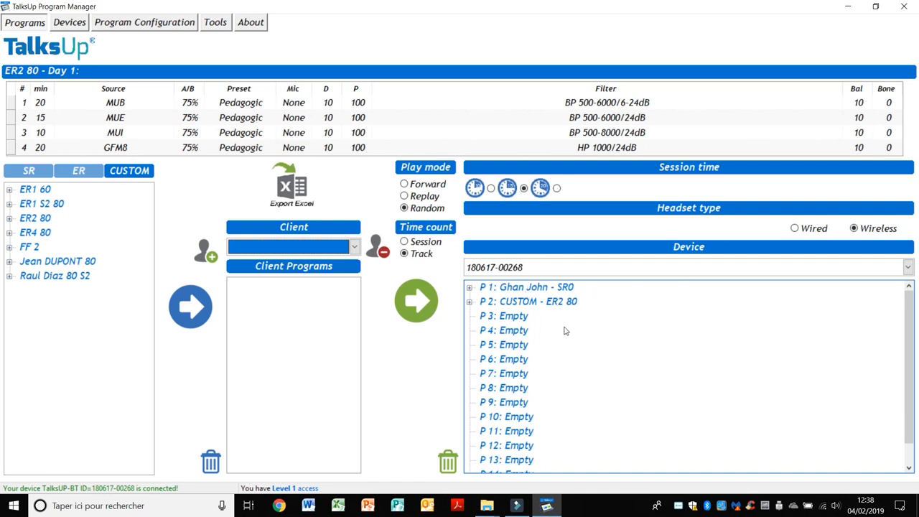
pyautogui.click(562, 303)
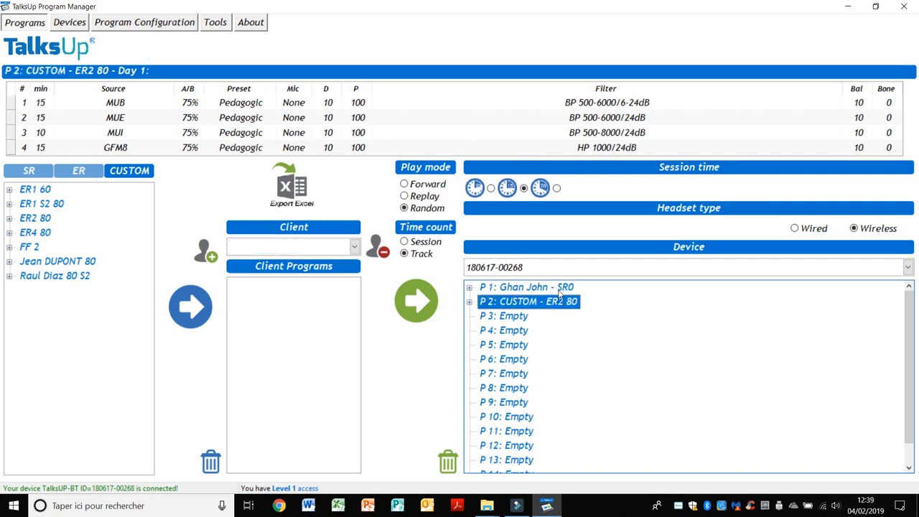
pyautogui.keyDown('ctrl'); pyautogui.click(560, 289); pyautogui.keyUp('ctrl')
pyautogui.click(449, 461)
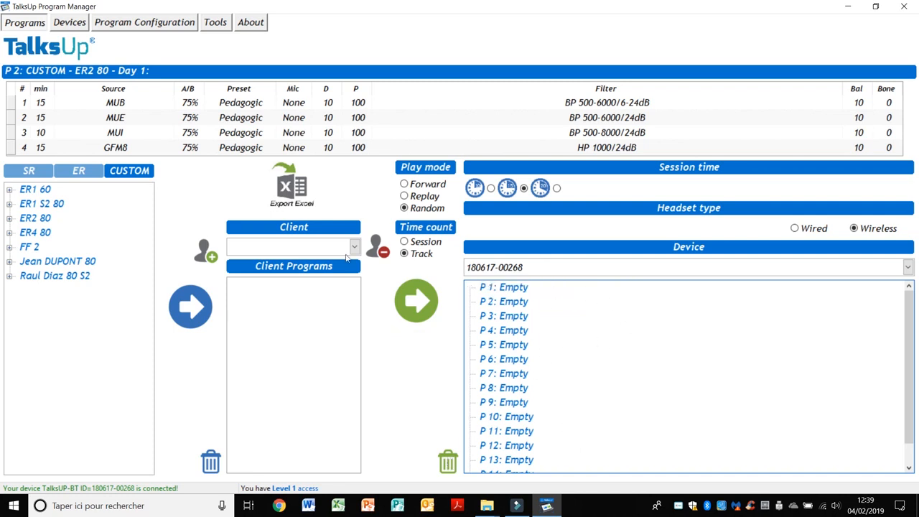
pyautogui.click(29, 172)
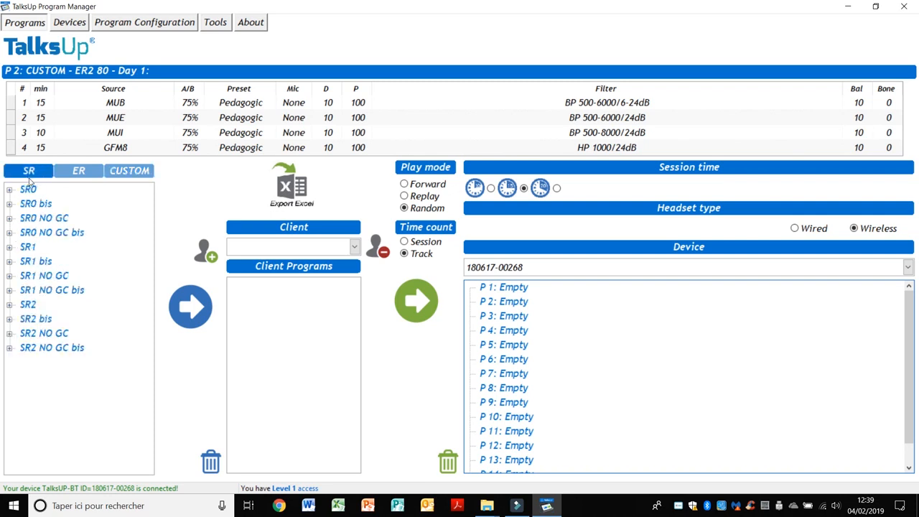
# - From the ER programs list, place ER0 into device slot P 1
pyautogui.click(74, 176)
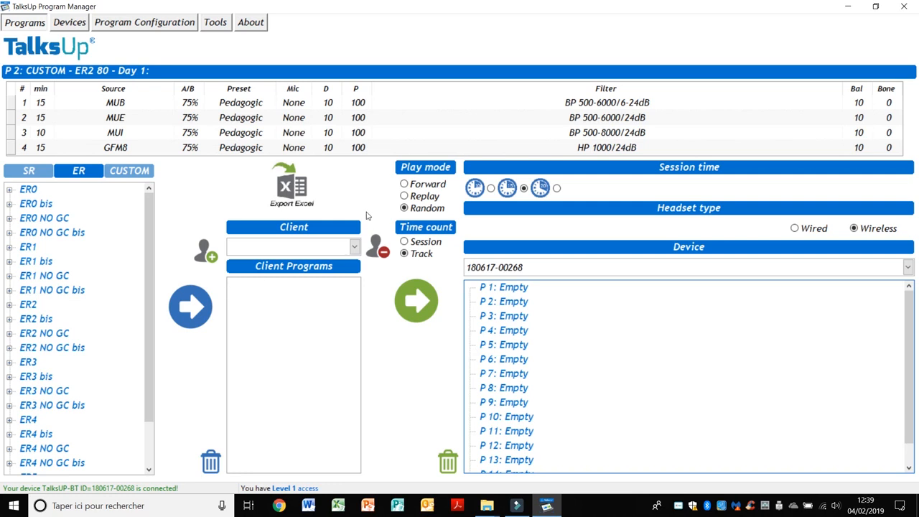
pyautogui.moveTo(29, 190); pyautogui.dragTo(504, 287)
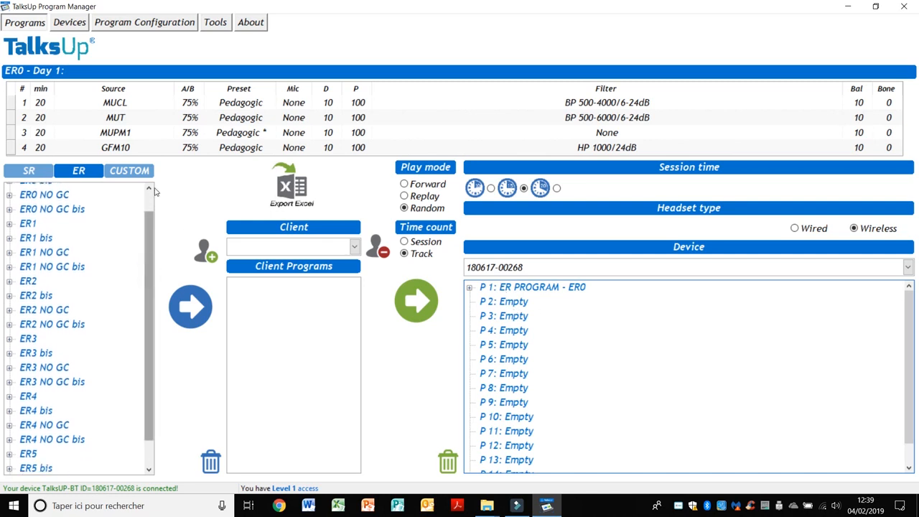
pyautogui.moveTo(146, 229); pyautogui.dragTo(148, 213)
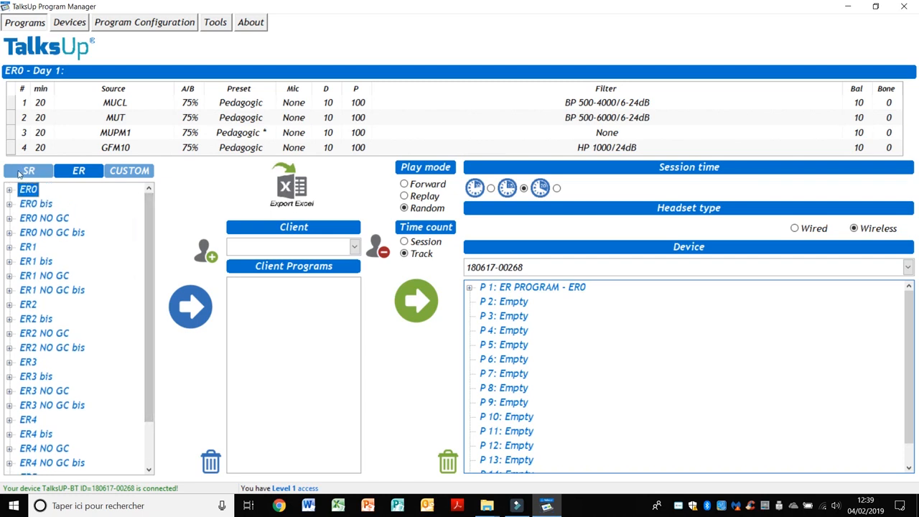
# - Place SR0 from the SR programs list into slot P 2, then confirm ER0 sits in P 1
pyautogui.click(21, 174)
pyautogui.click(28, 189)
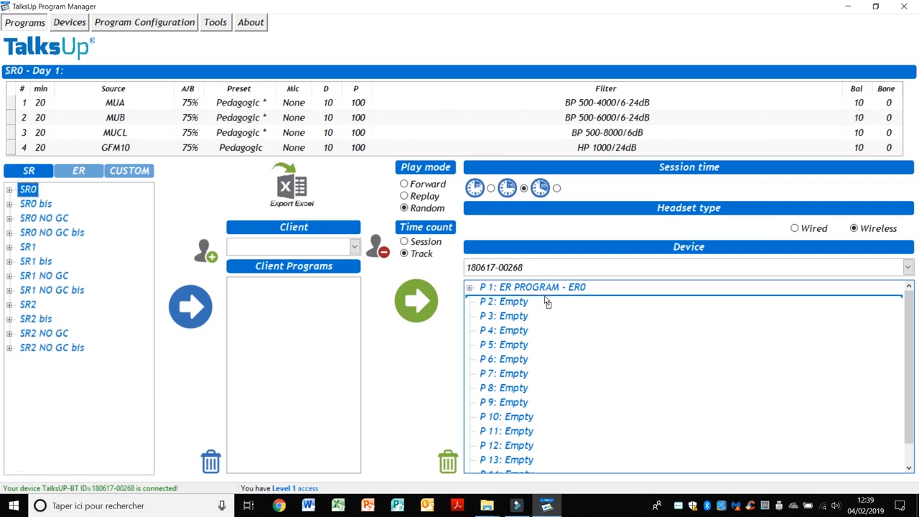
pyautogui.click(506, 303)
pyautogui.moveTo(507, 309); pyautogui.dragTo(507, 309)
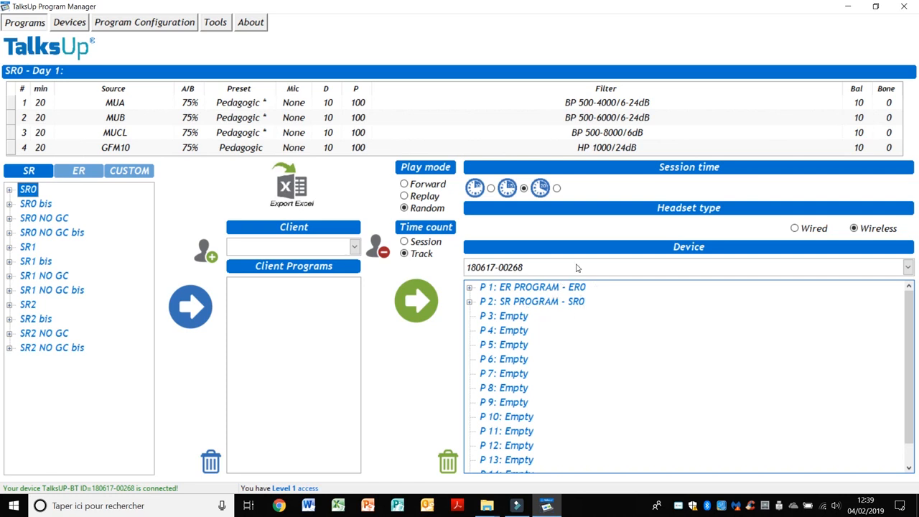
pyautogui.click(543, 289)
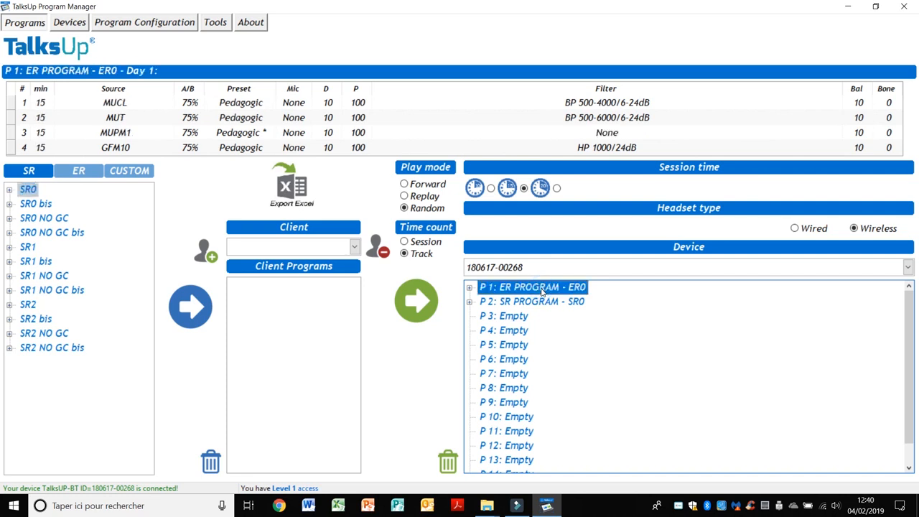